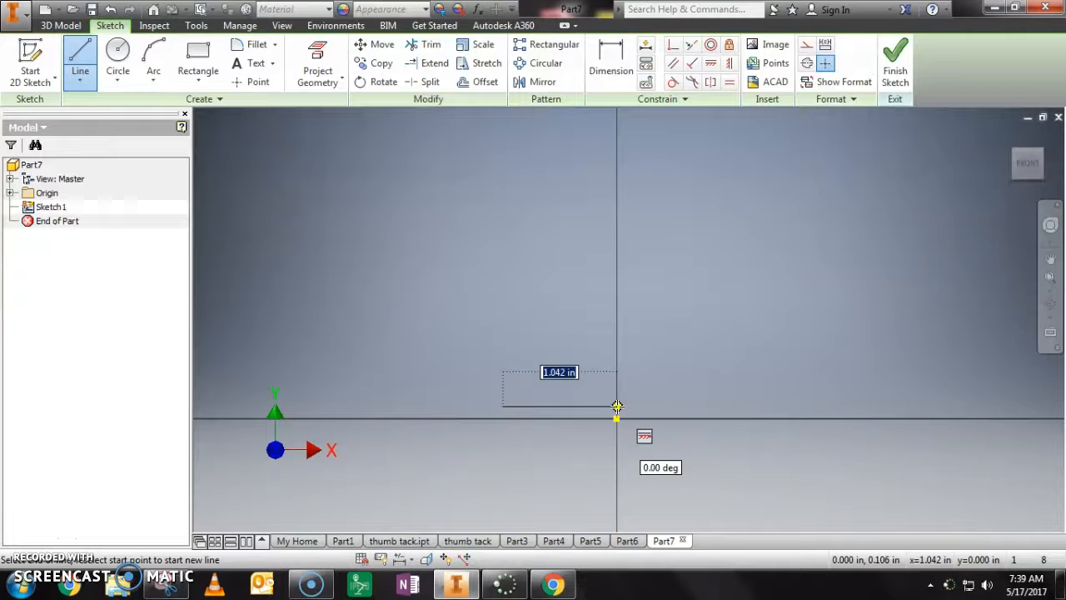
Draw connected lines for the profile: a 1.25 in horizontal base, an 8 in vertical side from its end, and a 0.5 in top edge back over the base.
key("Return")
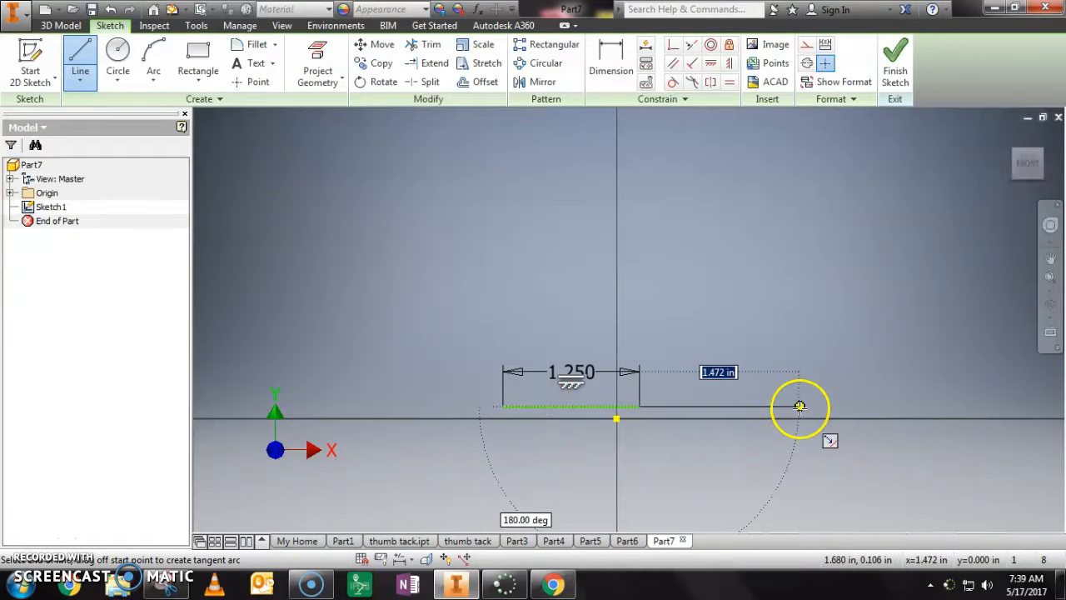
scroll(645, 512, "down", 4)
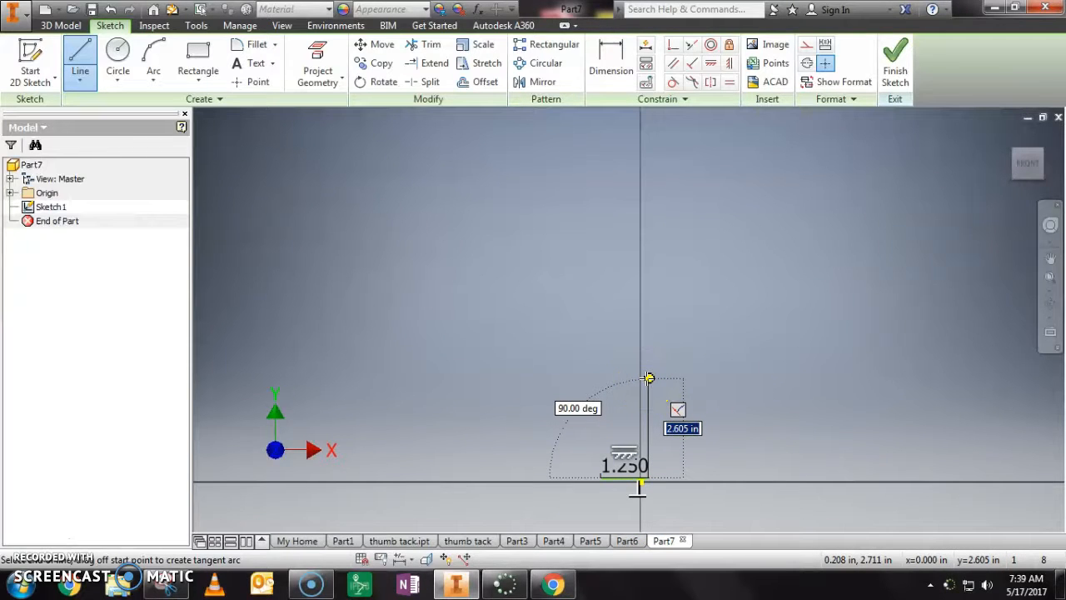
key("Return")
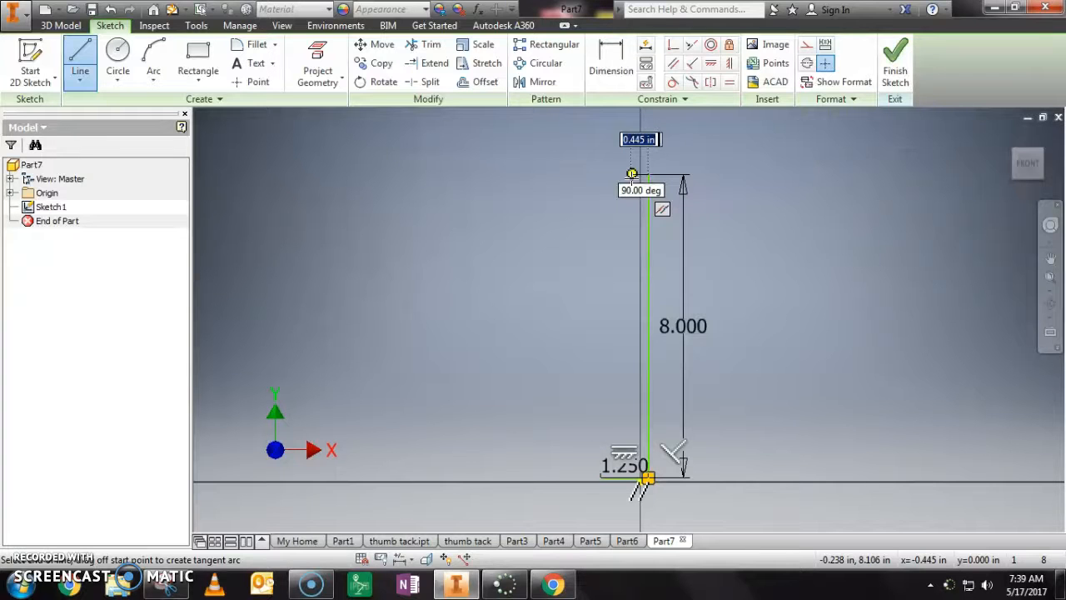
key("Return")
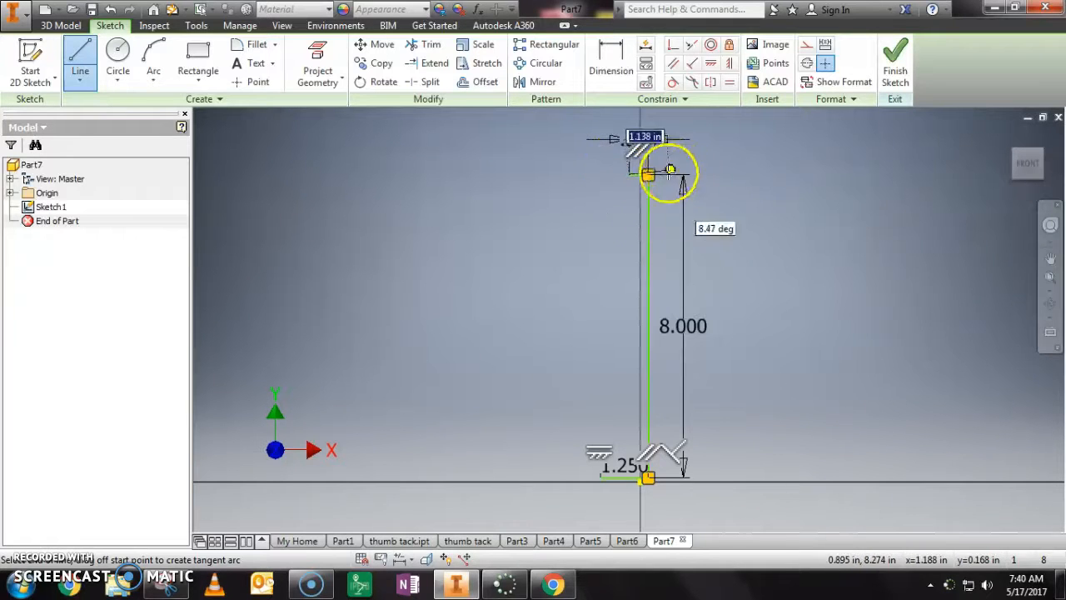
Draw a 1 in vertical line down from the free end of the top edge, and delete that line.
left_click_drag(648, 173, 628, 190)
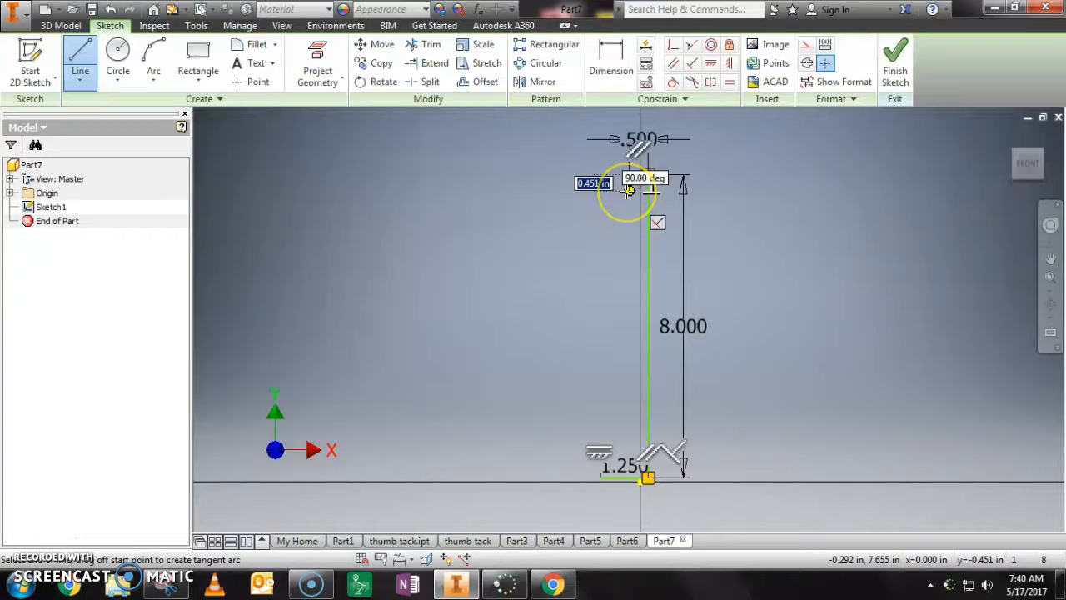
key("Return")
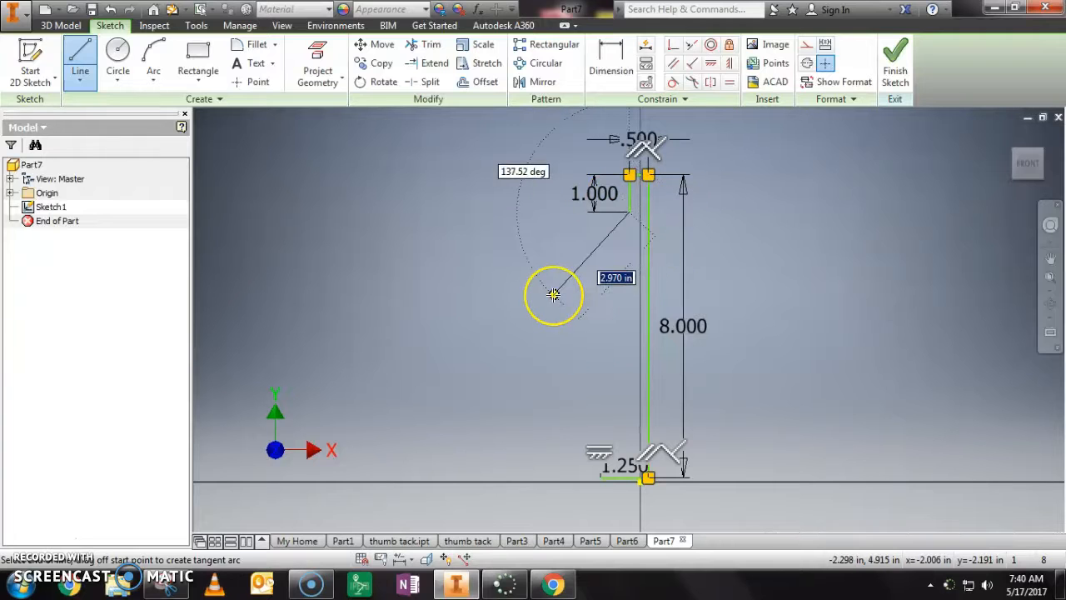
key("Escape")
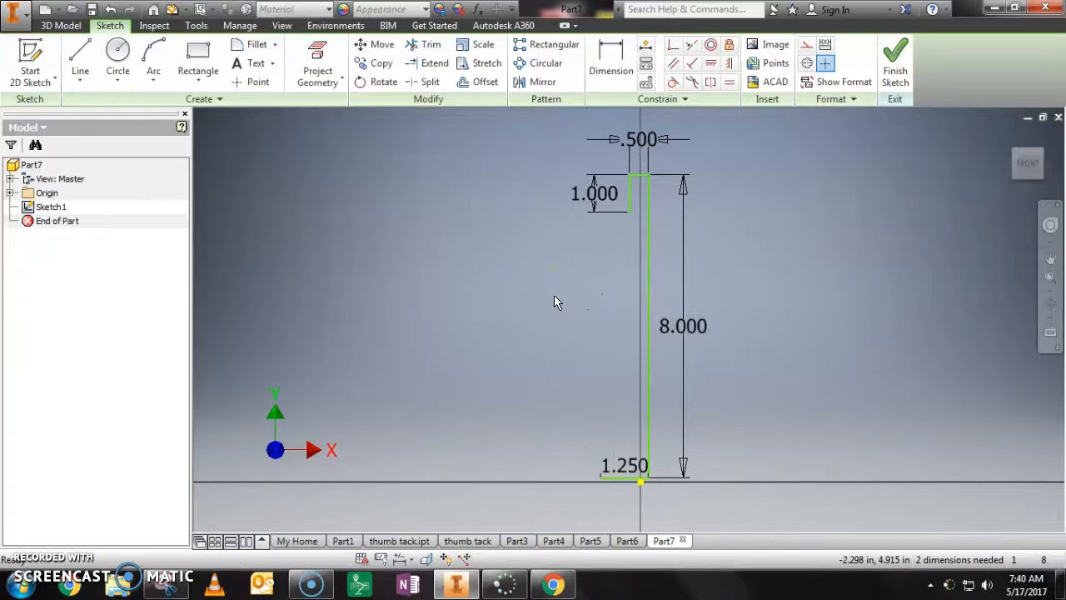
double_click(596, 196)
left_click(647, 245)
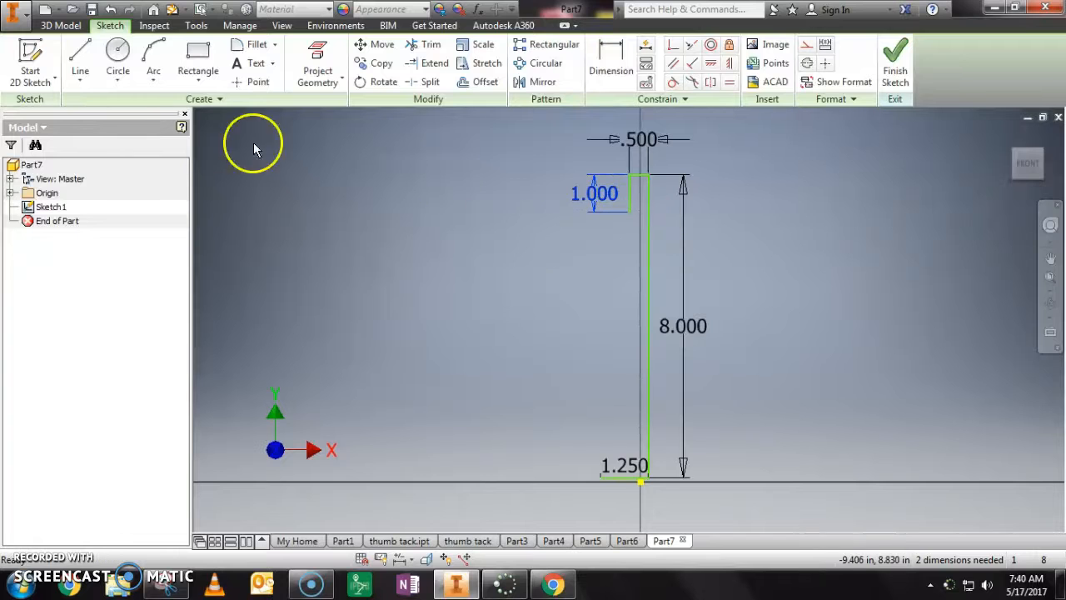
Draw the stepped lip from the top edge's free end: 0.5 in down, 0.1 in inward and 0.1 in down.
left_click(81, 50)
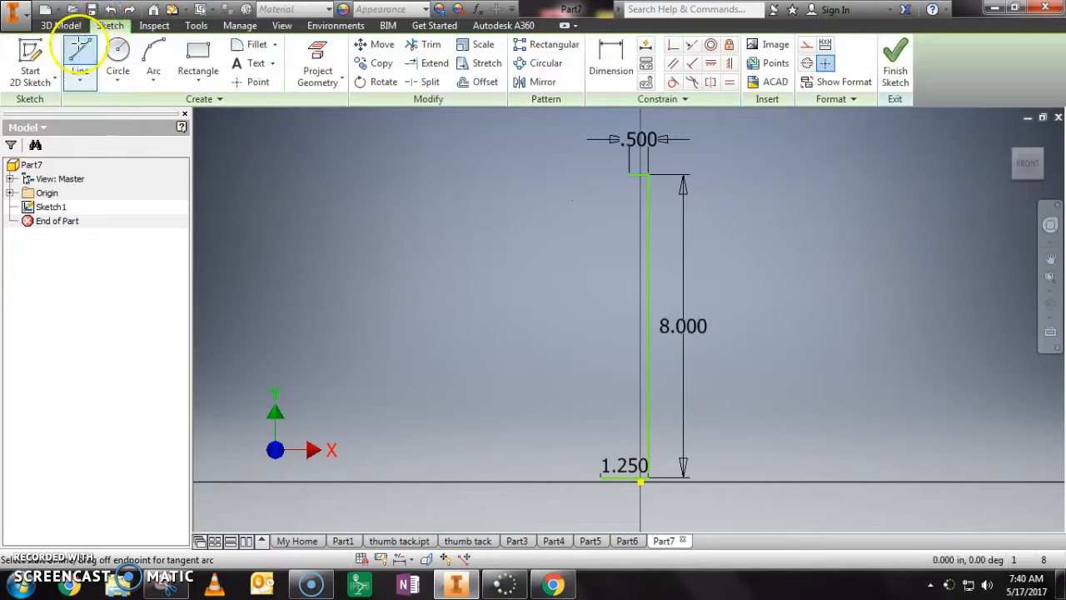
left_click(630, 173)
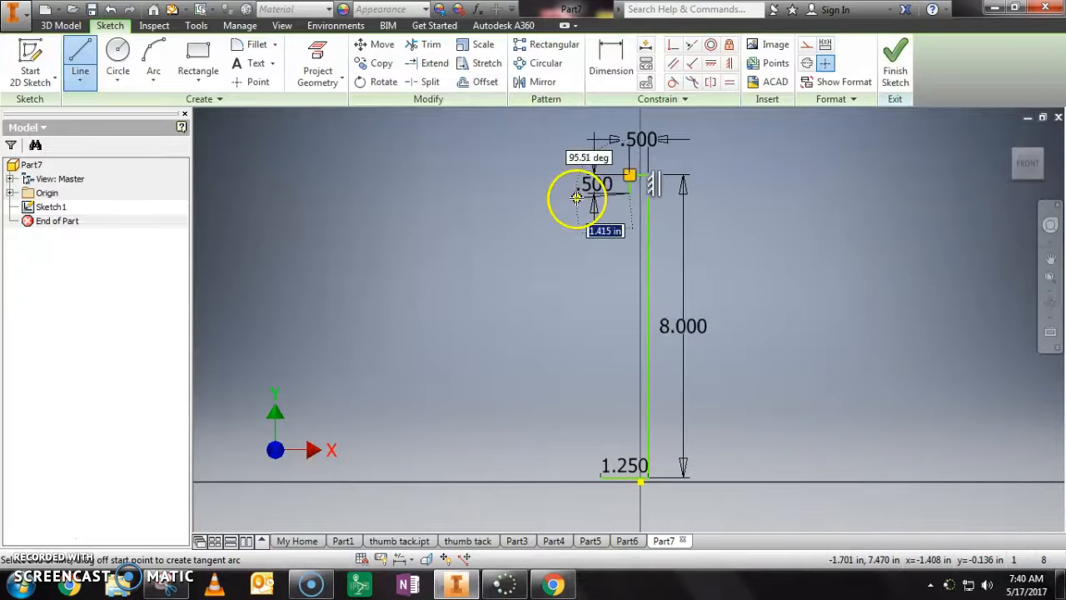
scroll(631, 208, "up", 5)
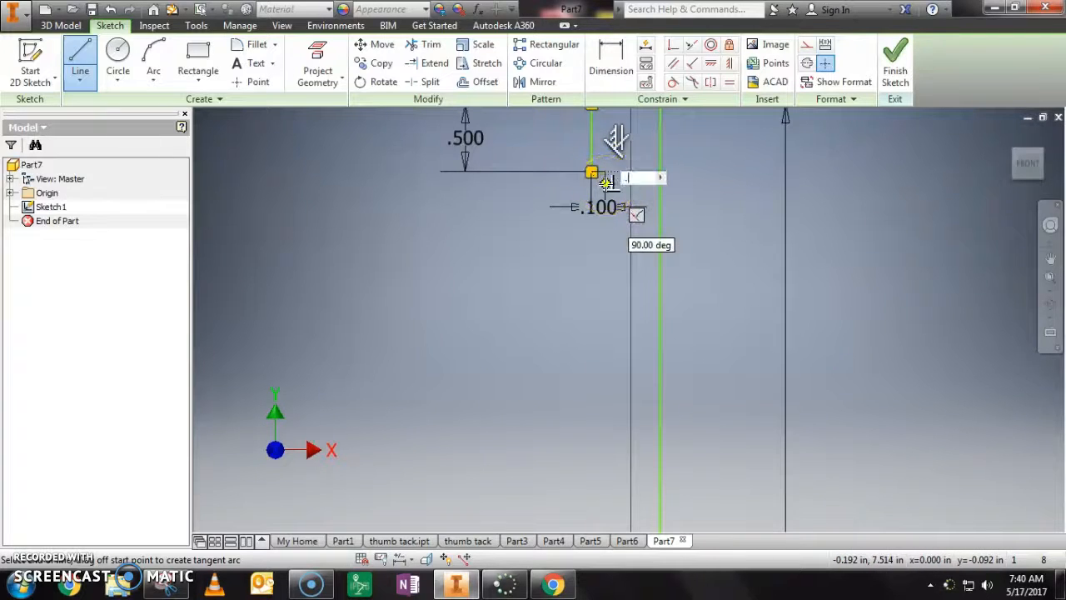
scroll(608, 178, "up", 5)
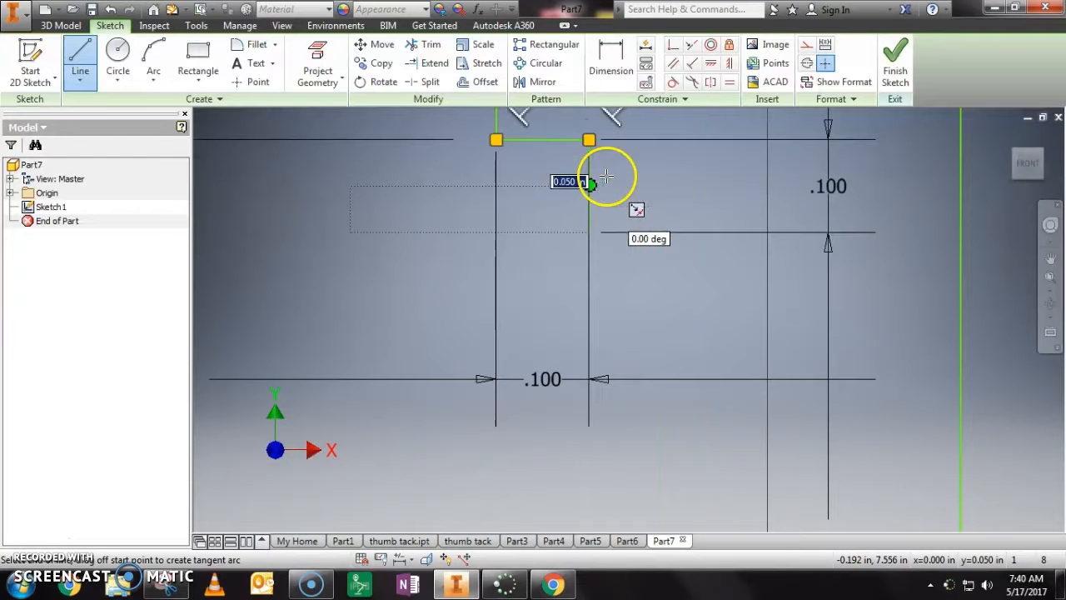
Draw a 0.85 in horizontal line outward from the lip's lower end and close the profile with a vertical line to the base's free end.
middle_click_drag(543, 185, 554, 229)
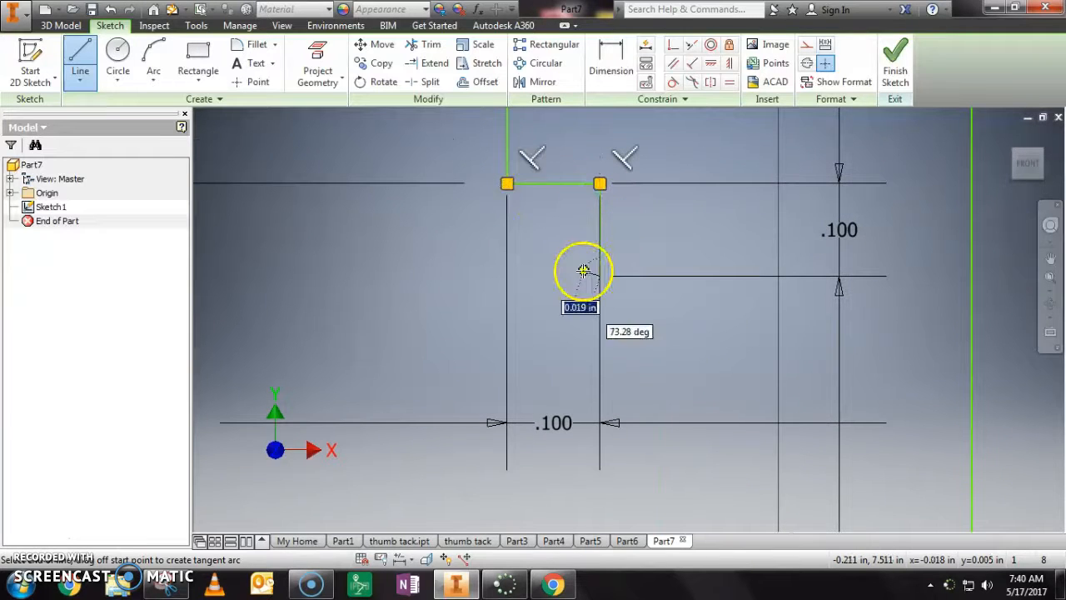
scroll(614, 190, "down", 4)
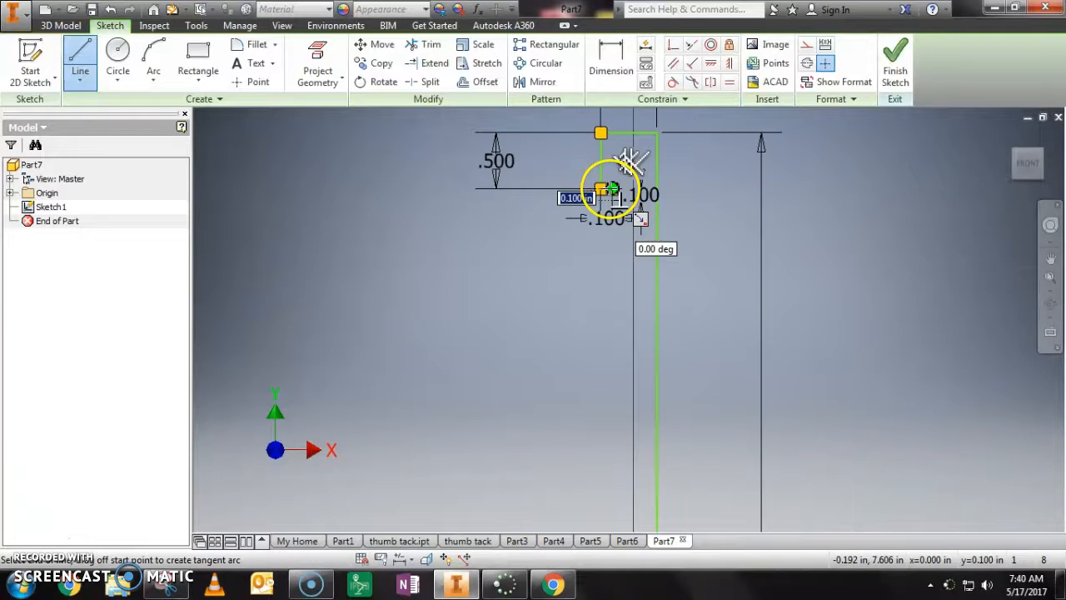
scroll(583, 230, "down", 3)
scroll(593, 195, "down", 2)
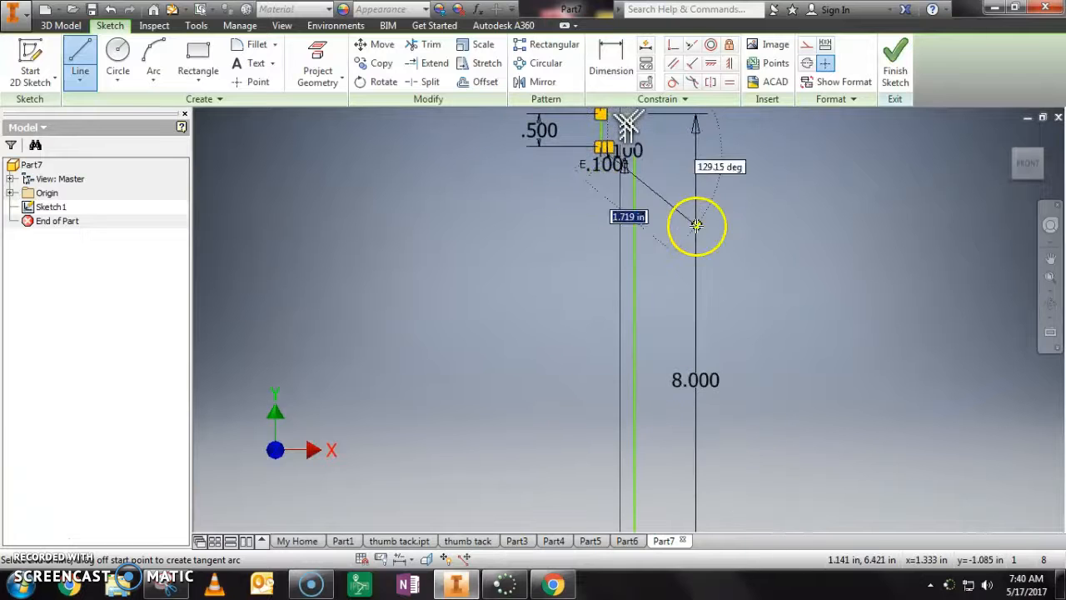
scroll(638, 215, "down", 2)
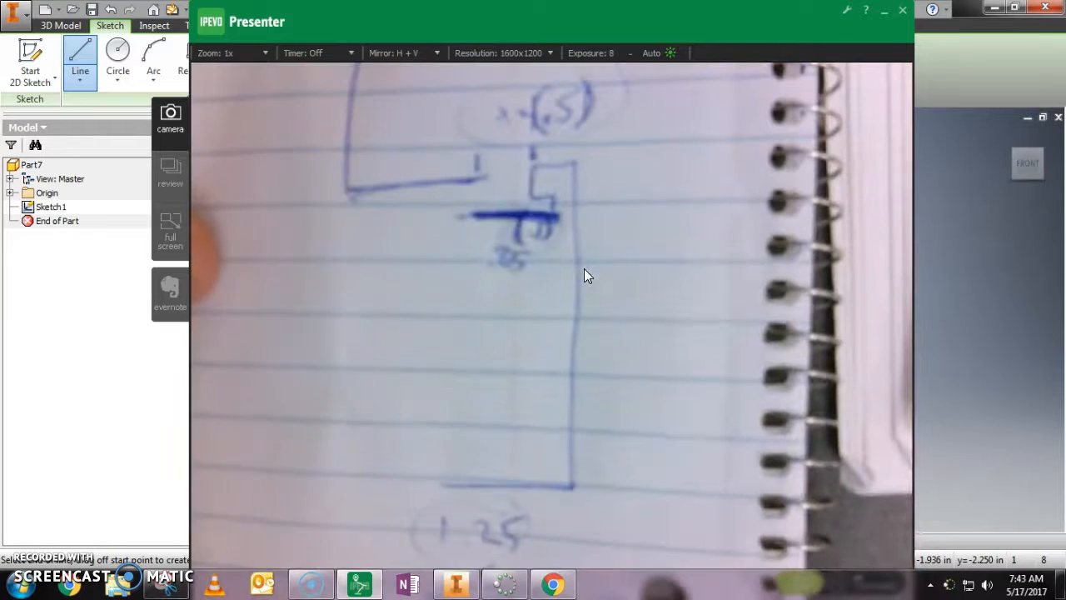
left_click(42, 409)
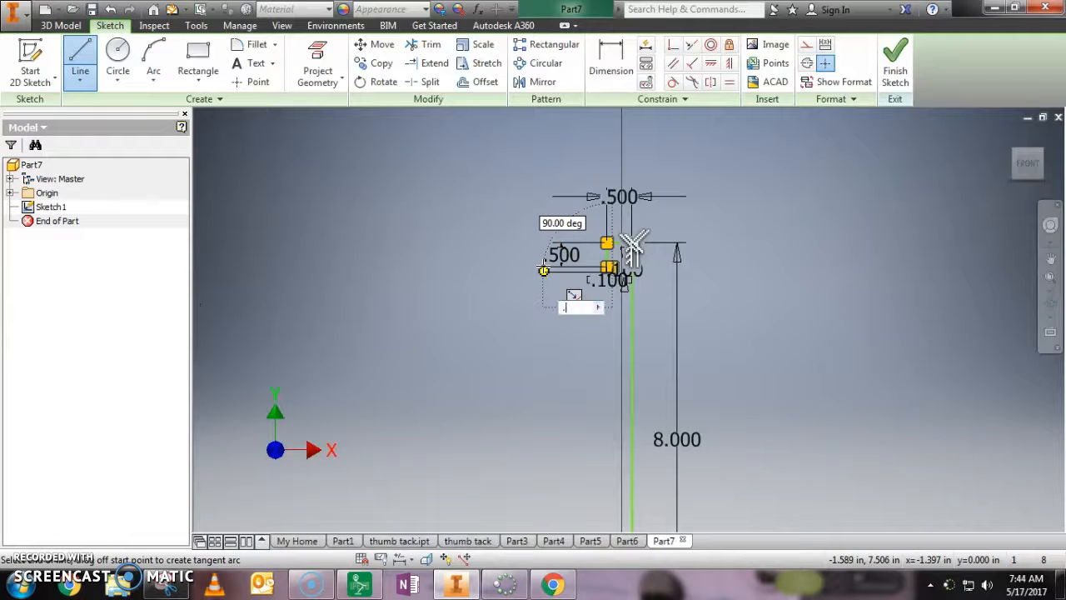
key("Return")
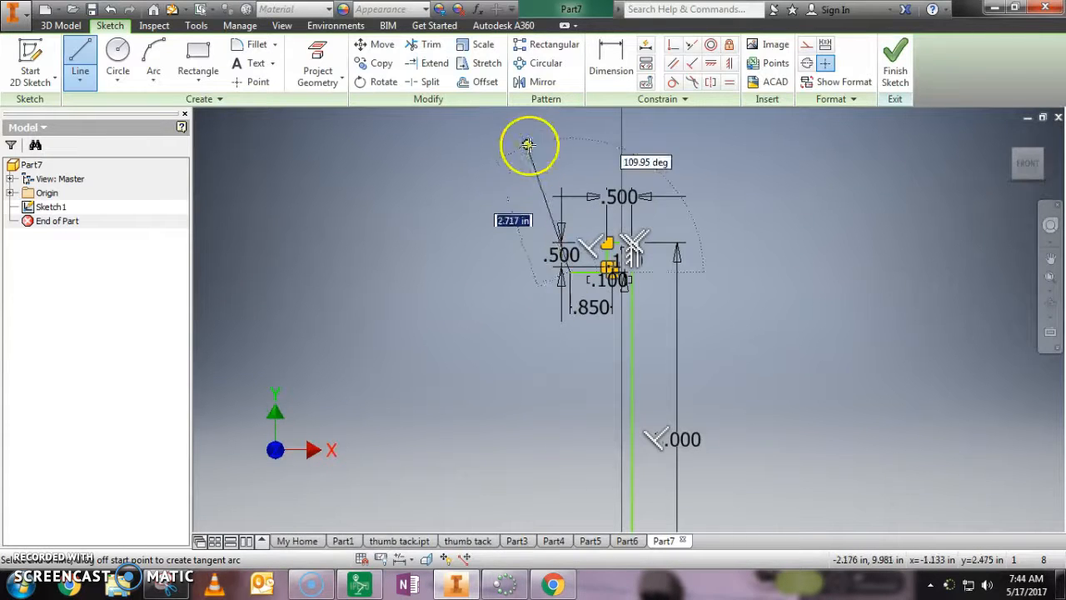
scroll(541, 183, "down", 2)
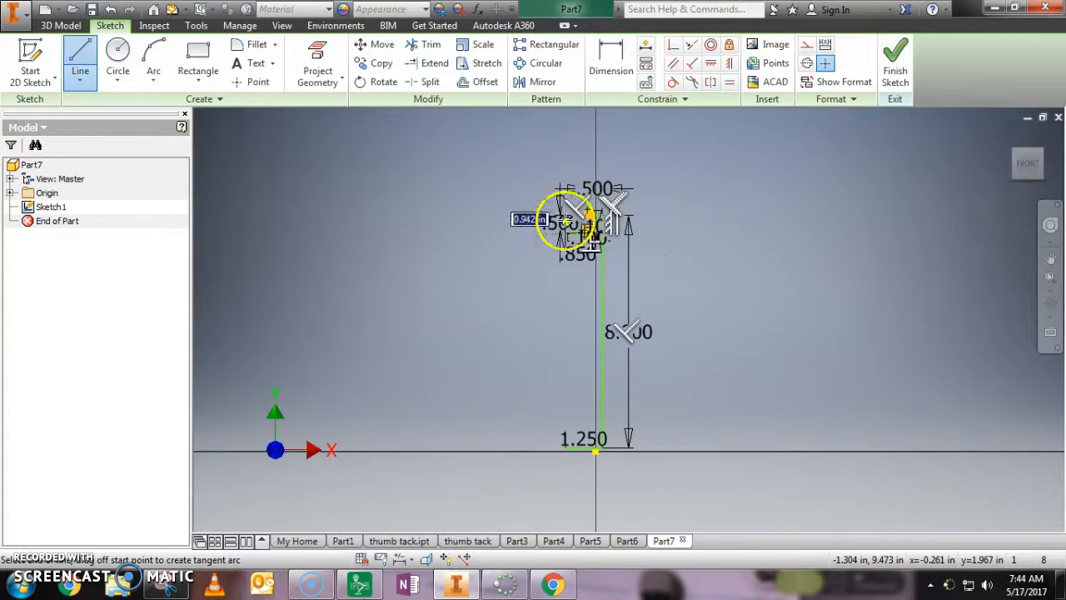
left_click(566, 448)
Undo the straight closing side and the 0.85 in horizontal line below the lip.
scroll(631, 298, "up", 2)
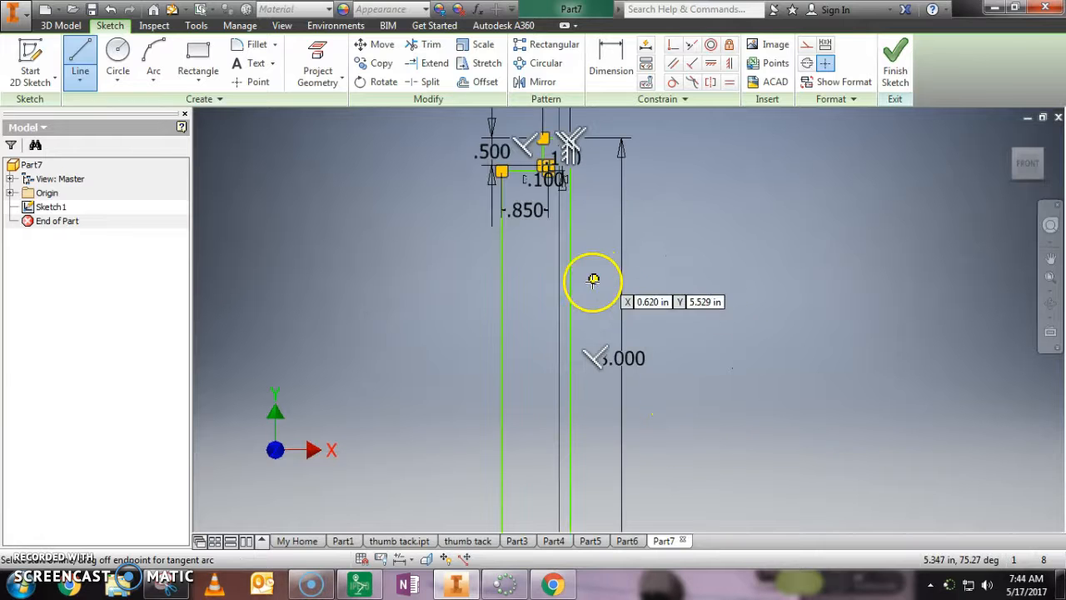
scroll(595, 268, "up", 2)
middle_click_drag(595, 265, 611, 176)
middle_click_drag(539, 423, 550, 507)
mouse_move(575, 266)
middle_mouse_down()
mouse_move(576, 383)
mouse_move(575, 367)
middle_mouse_up()
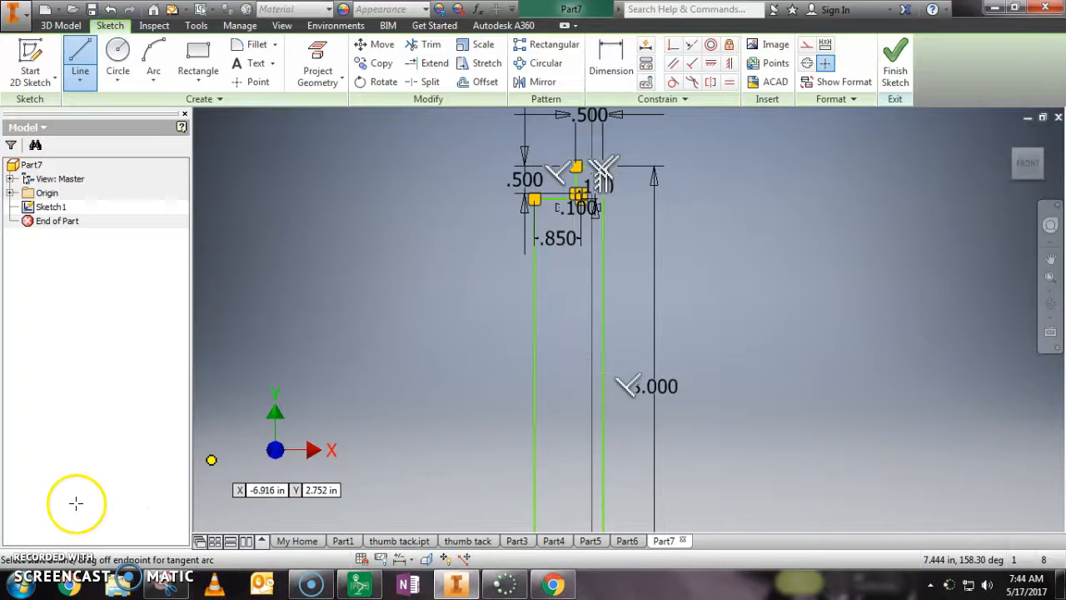
scroll(533, 241, "down", 3)
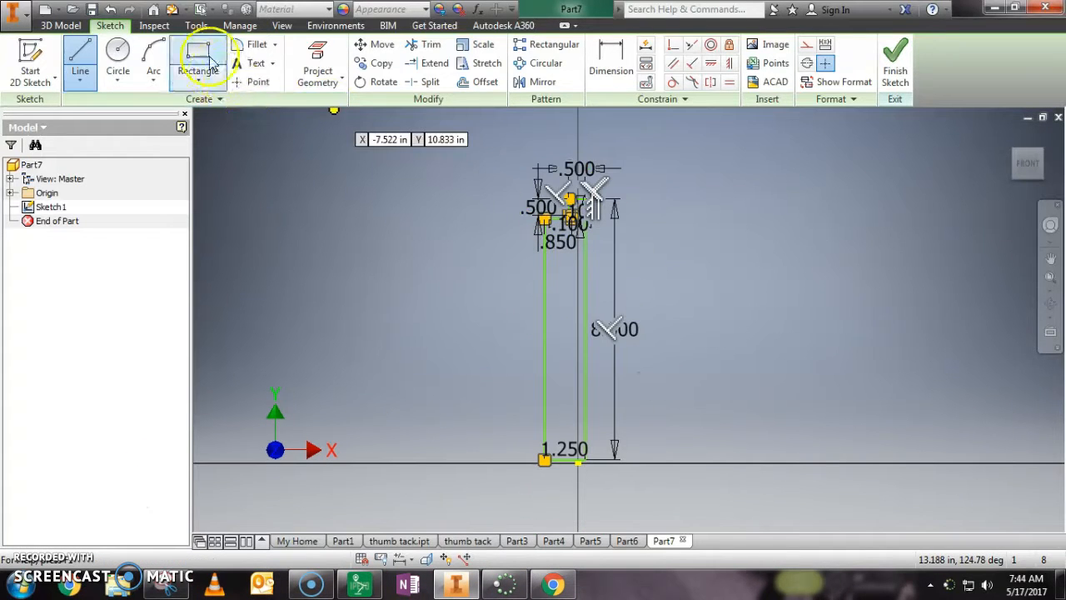
left_click(111, 10)
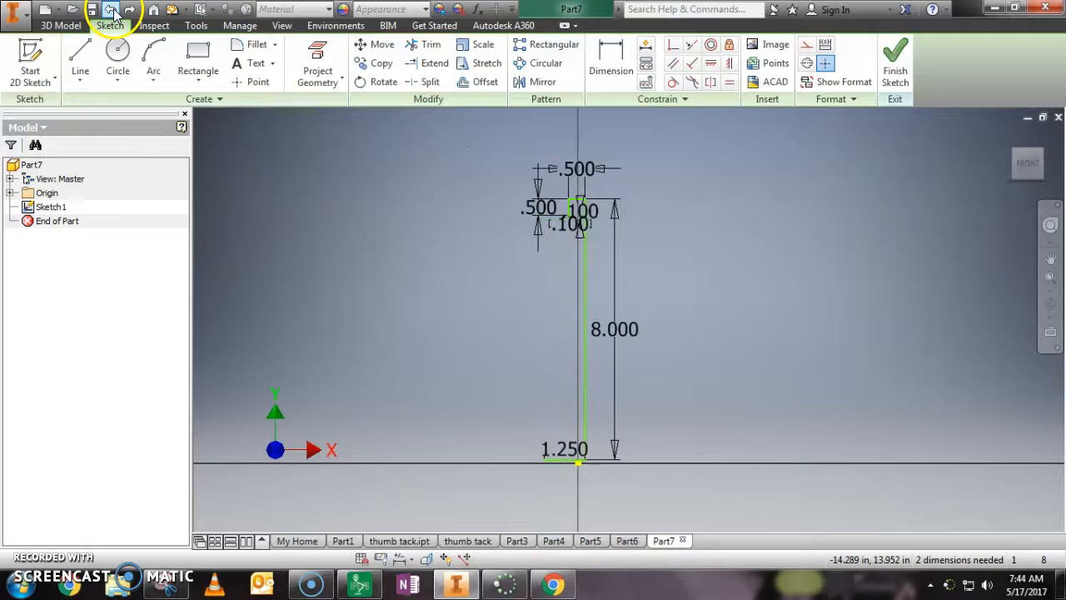
Draw a control vertex spline from the base's free end to the lip, with one vertex about 5.3 in up, directly above the base end.
scroll(659, 249, "up", 1)
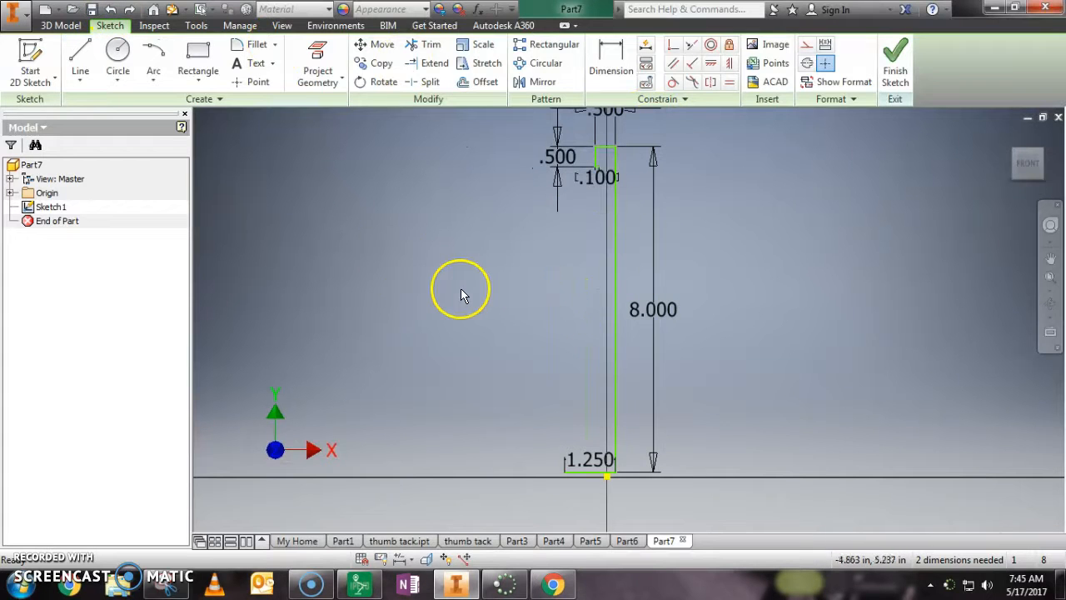
left_click(153, 79)
left_click(171, 104)
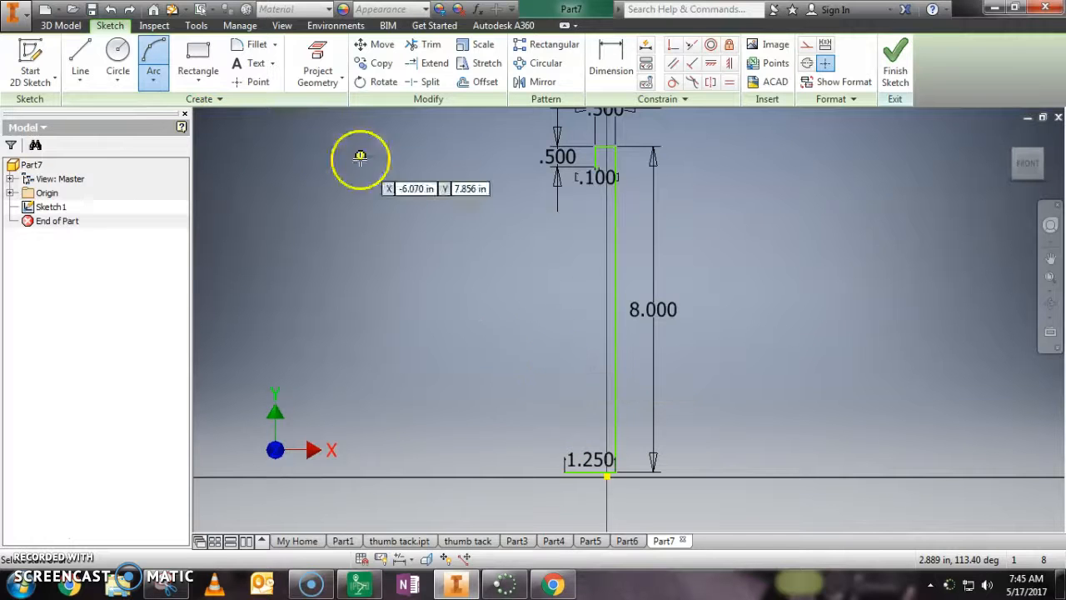
left_click(81, 80)
left_click(112, 147)
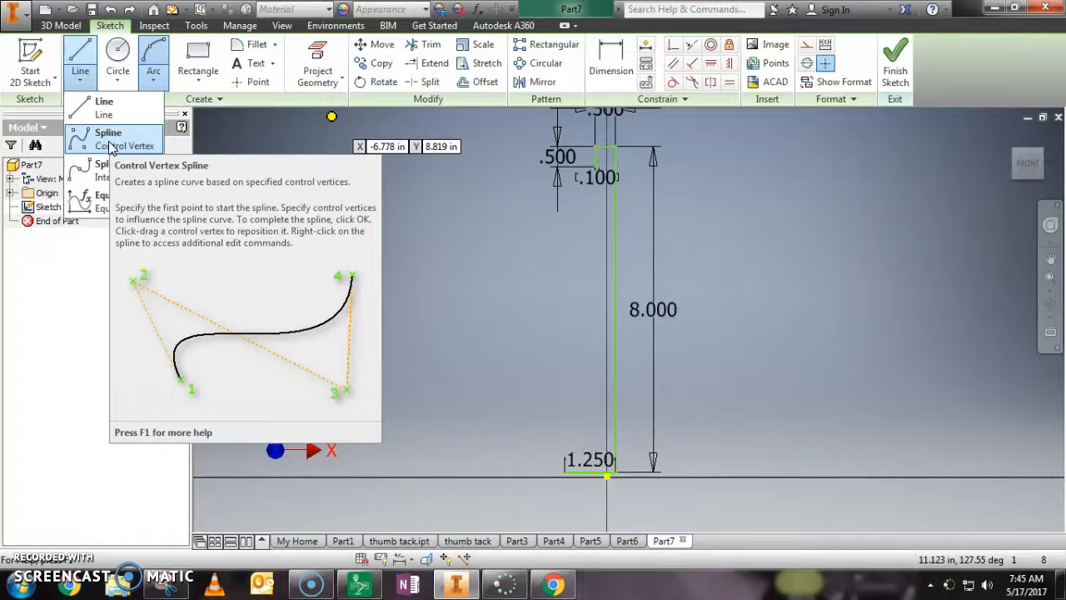
left_click(110, 147)
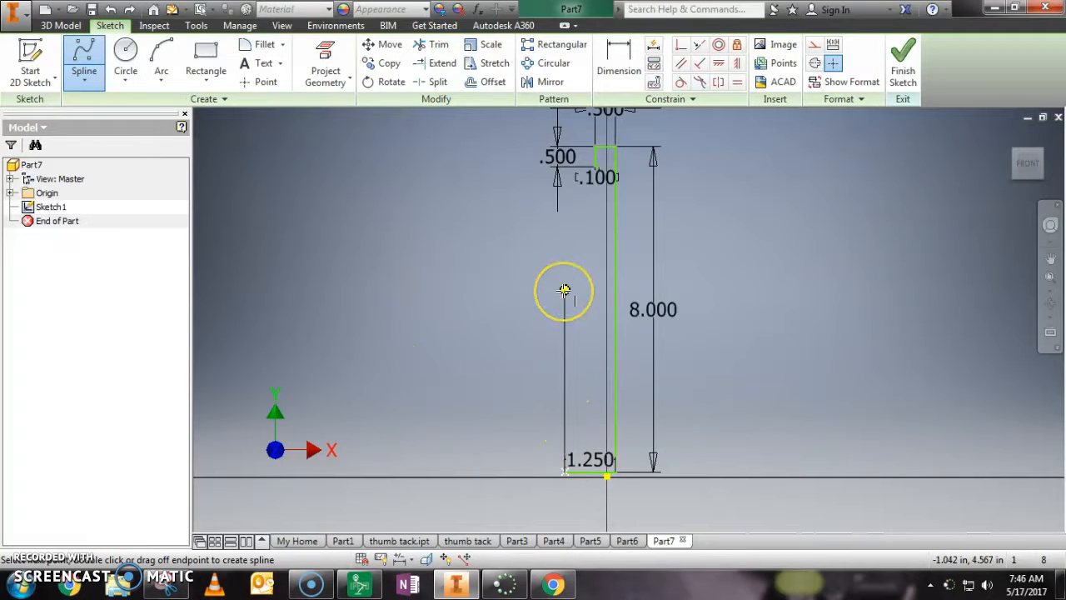
left_click(565, 285)
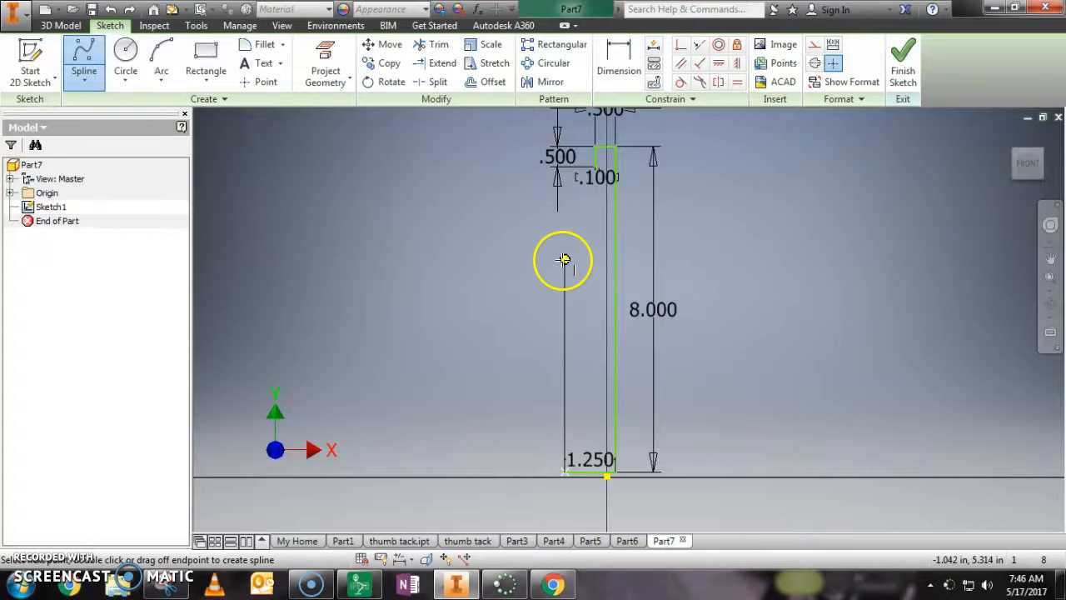
left_click(564, 259)
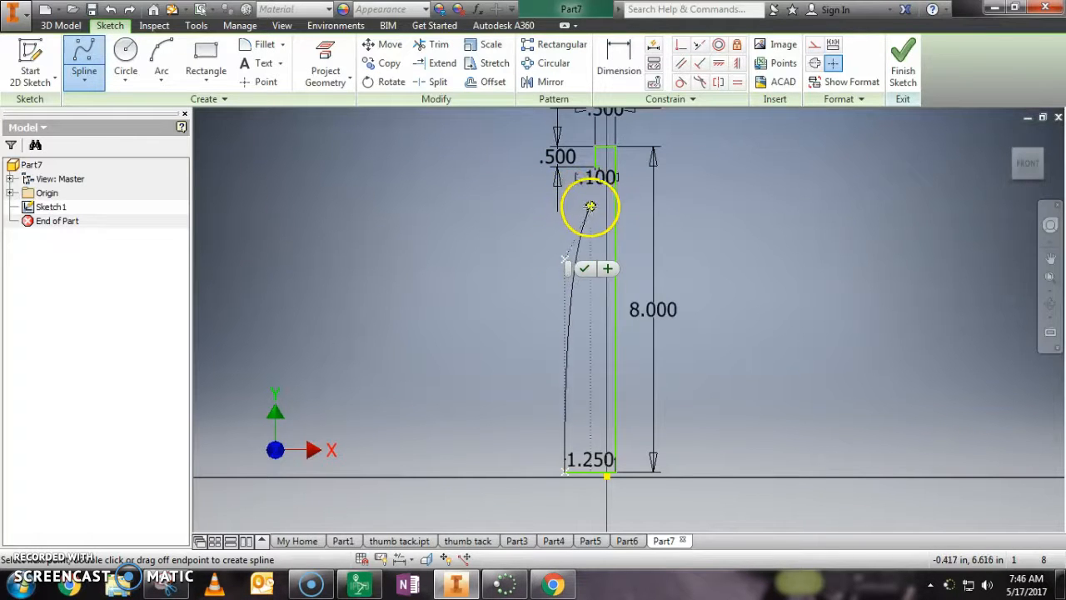
left_click(599, 166)
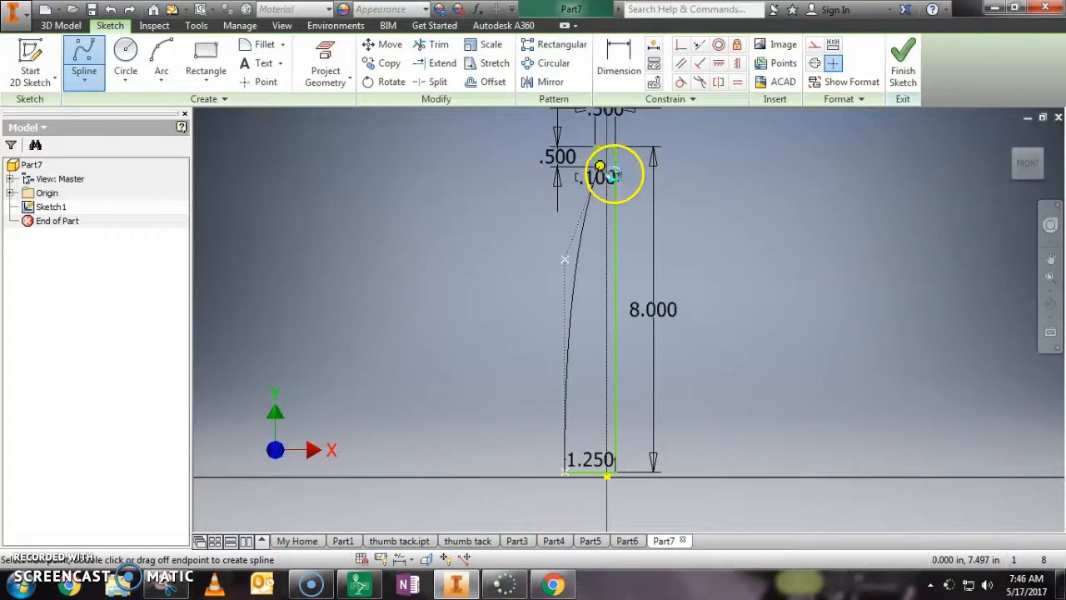
left_click(613, 174)
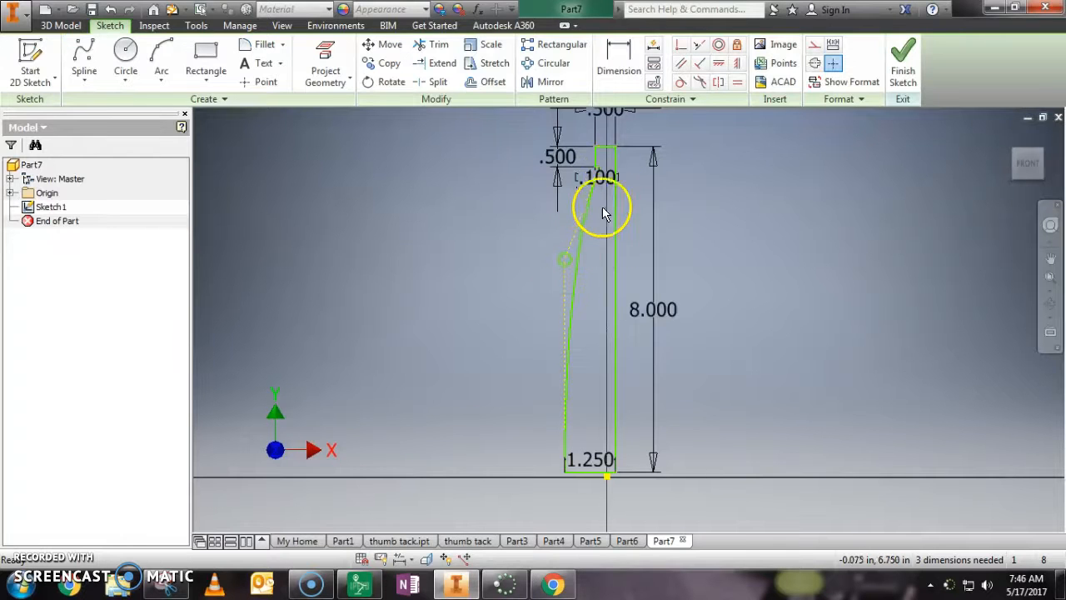
Try to reshape the curved side by pulling the spline and its control vertex, and undo the change.
scroll(603, 208, "up", 3)
mouse_move(592, 217)
left_mouse_down()
mouse_move(537, 308)
mouse_move(530, 275)
mouse_move(491, 259)
mouse_move(535, 267)
mouse_move(490, 219)
left_mouse_up()
mouse_move(559, 267)
middle_mouse_down()
mouse_move(588, 313)
mouse_move(578, 337)
mouse_move(595, 250)
middle_mouse_up()
scroll(589, 313, "up", 2)
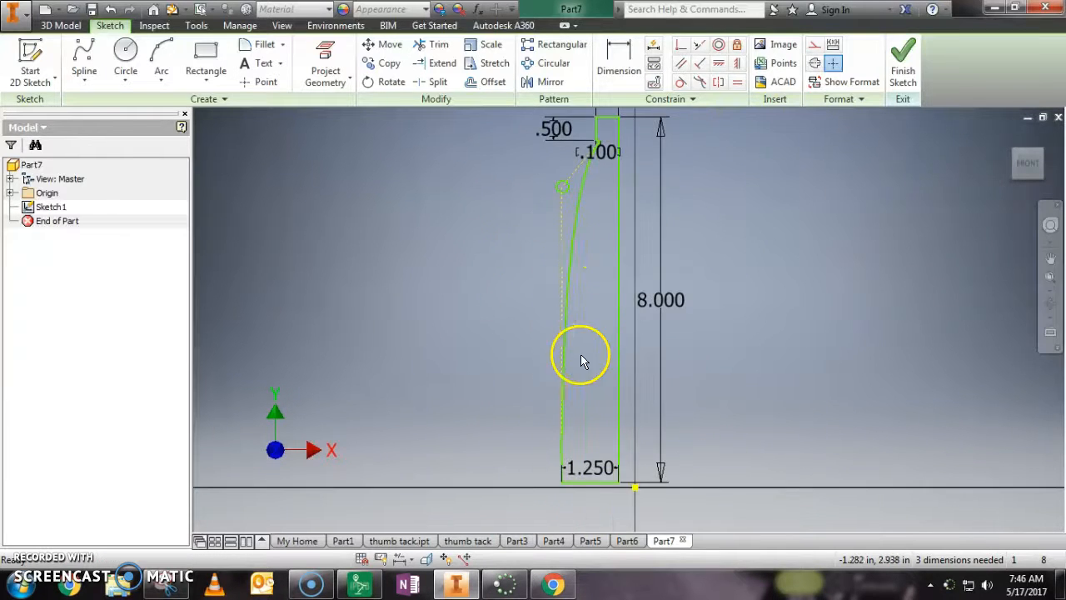
left_click_drag(557, 260, 576, 267)
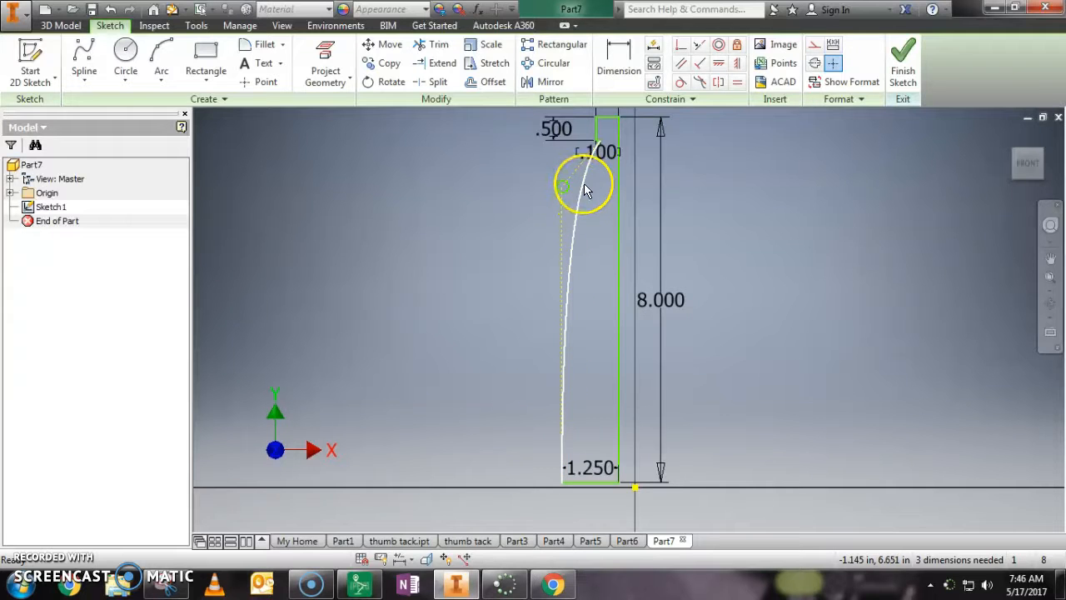
left_click_drag(584, 183, 584, 183)
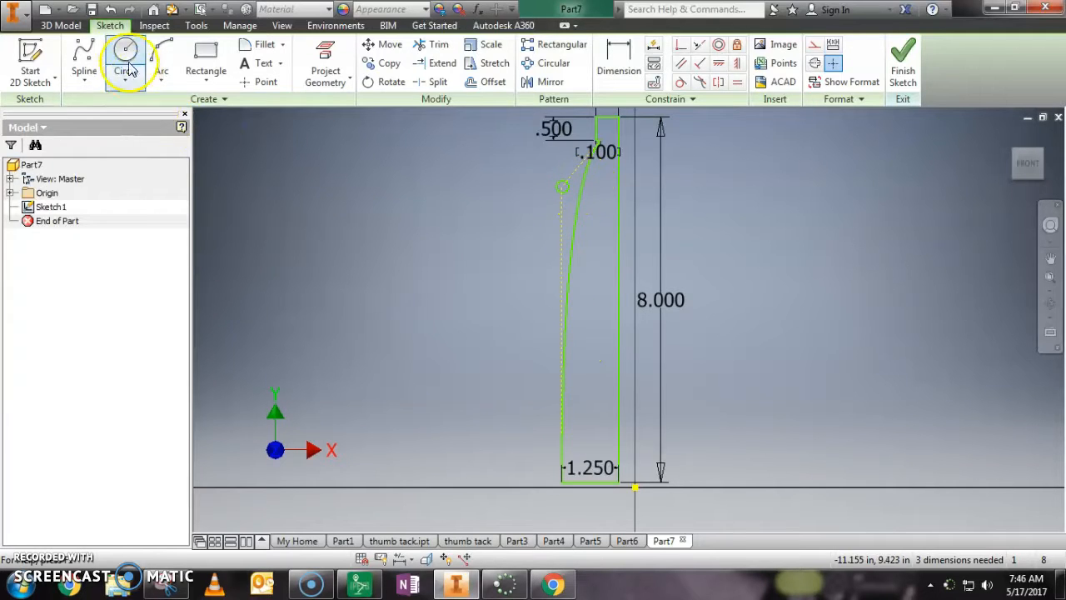
left_click(110, 9)
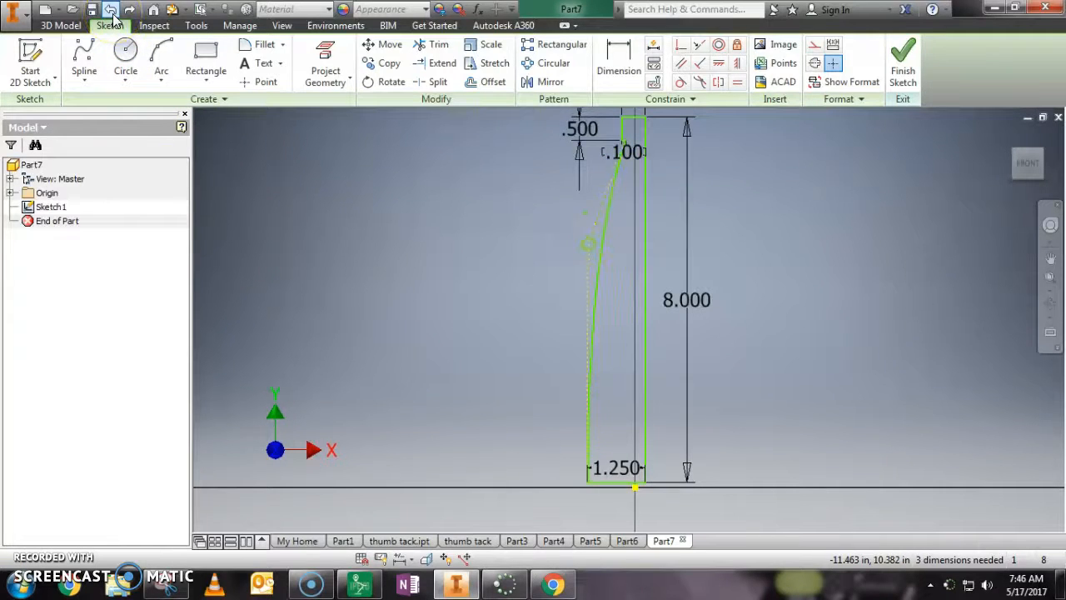
Draw a control vertex spline from the base's free end to the lip, with vertices about 5.3 in up and just below the lip.
left_click(84, 60)
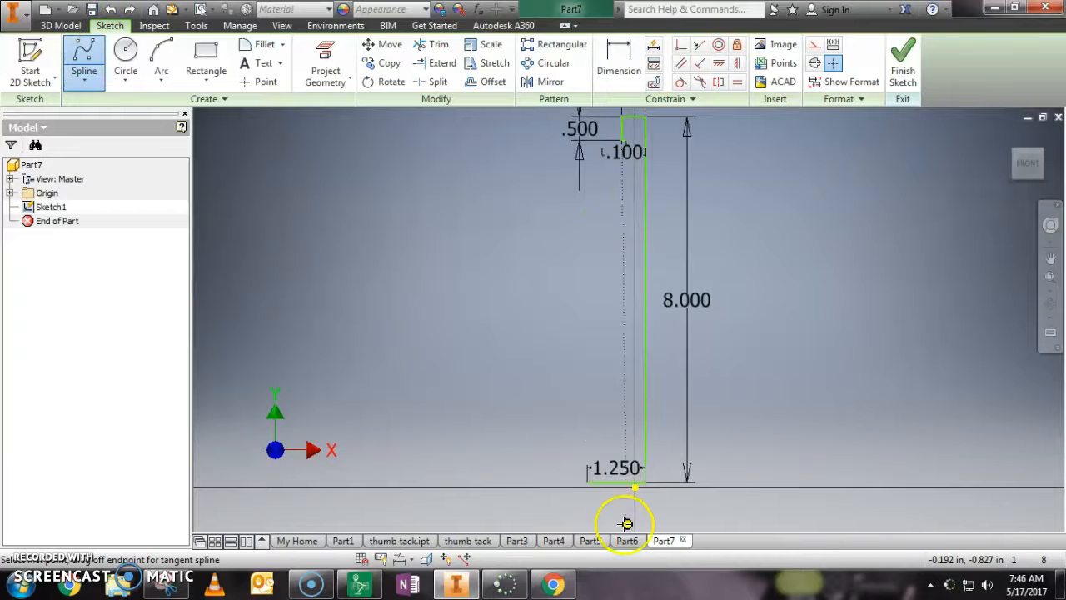
left_click(588, 482)
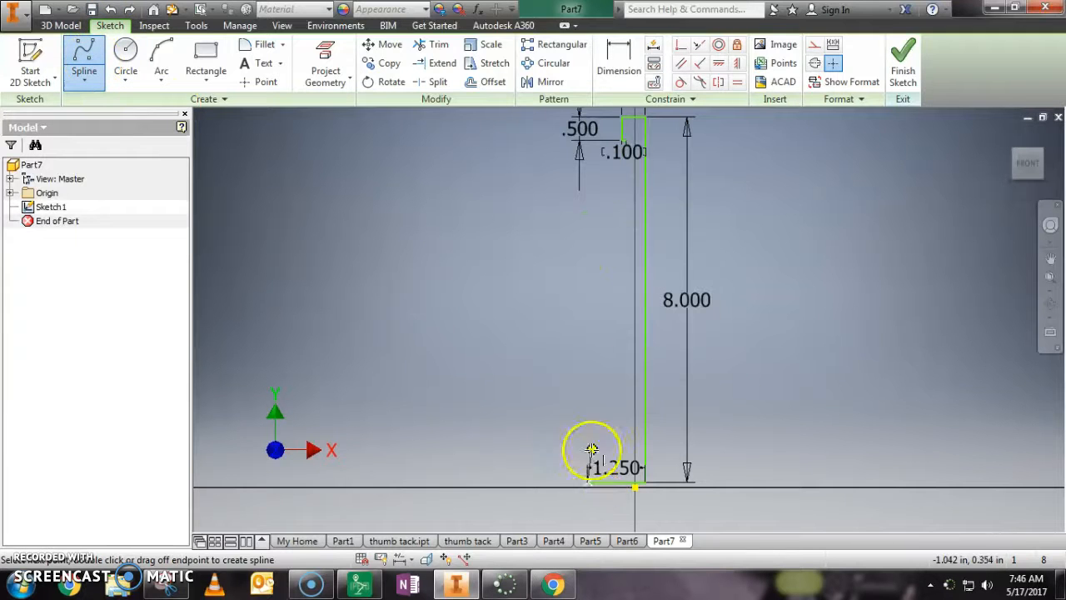
left_click(587, 241)
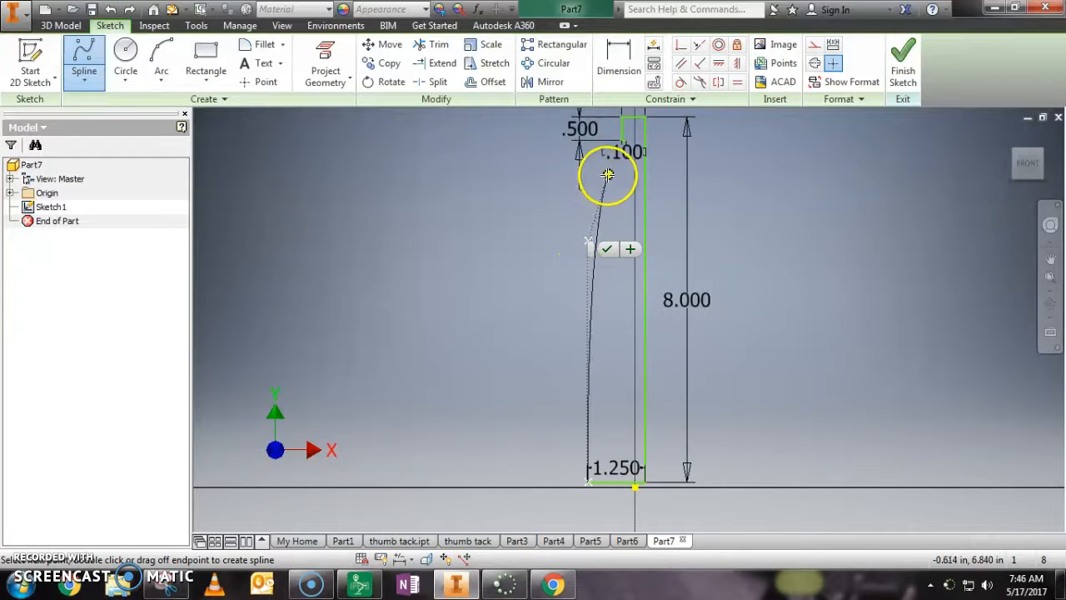
left_click(626, 172)
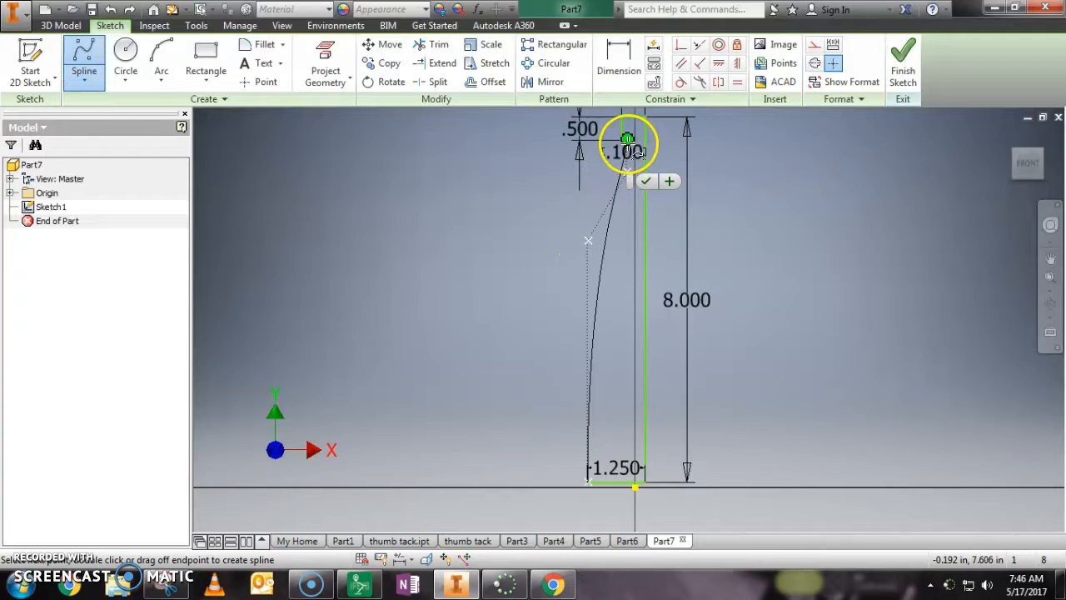
left_click(627, 140)
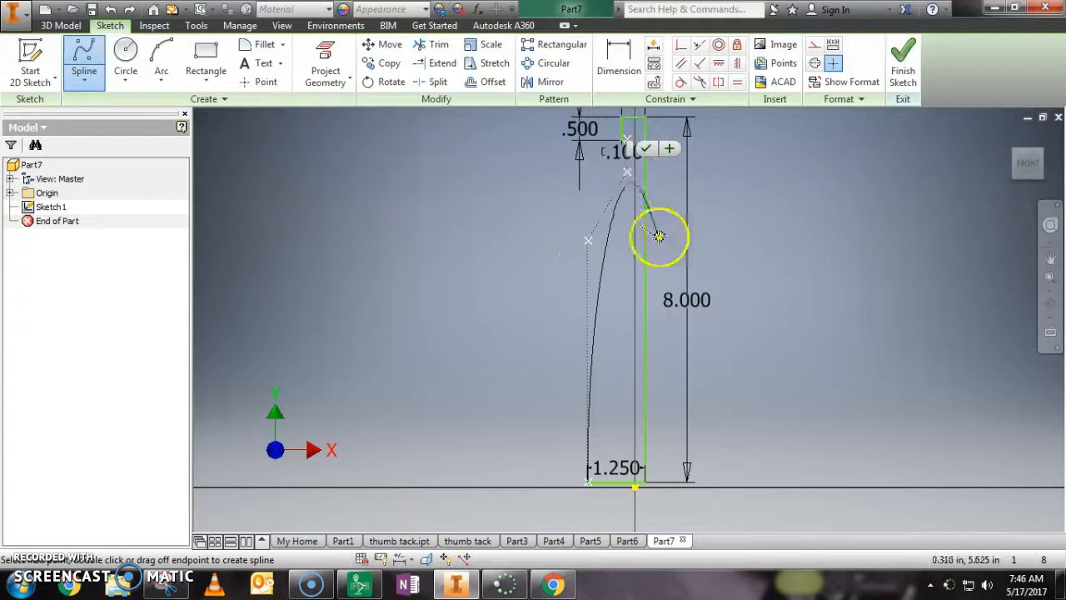
left_click(646, 150)
Try to reshape the curved side by moving the spline's control vertices near the lip.
mouse_move(627, 172)
left_mouse_down()
mouse_move(607, 171)
mouse_move(635, 178)
mouse_move(597, 167)
left_mouse_up()
left_click_drag(569, 238, 475, 312)
scroll(589, 284, "up", 2)
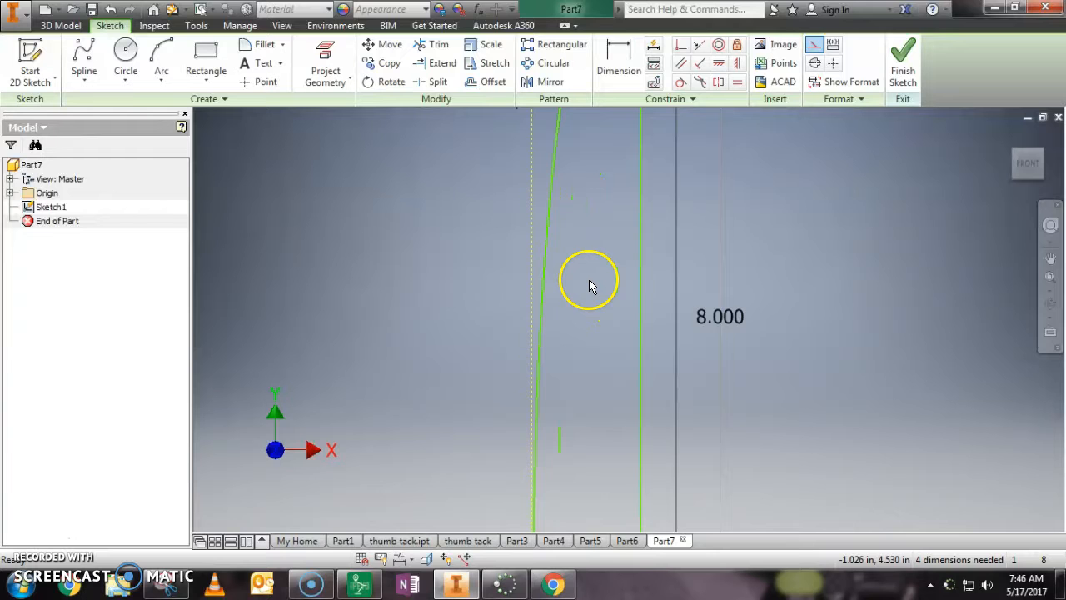
scroll(588, 283, "down", 3)
left_click_drag(595, 150, 581, 208)
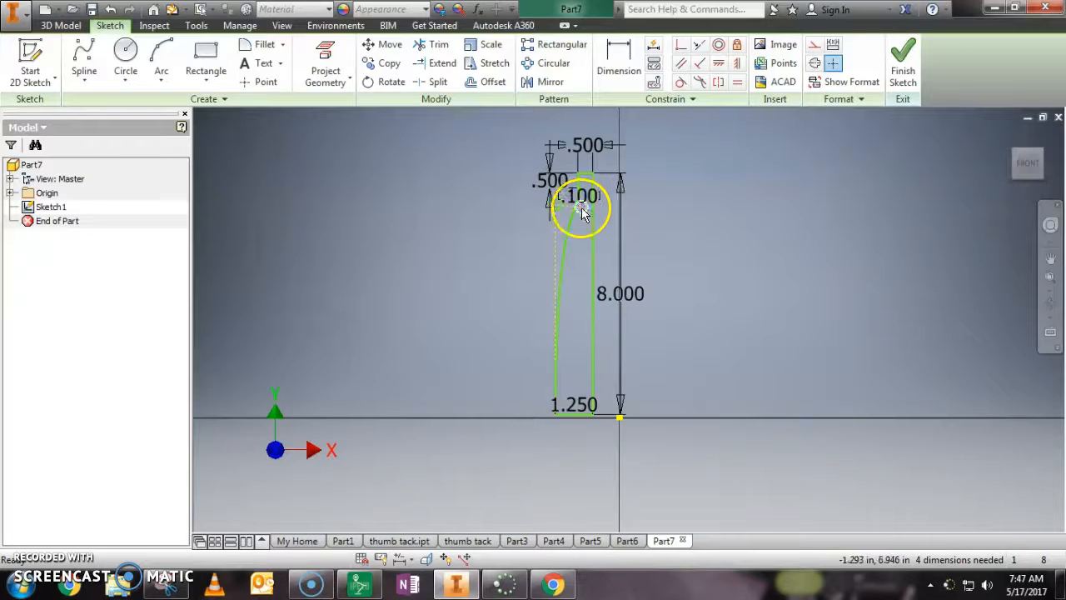
scroll(643, 208, "down", 2)
mouse_move(565, 213)
middle_mouse_down()
mouse_move(575, 276)
mouse_move(606, 212)
middle_mouse_up()
scroll(597, 312, "up", 2)
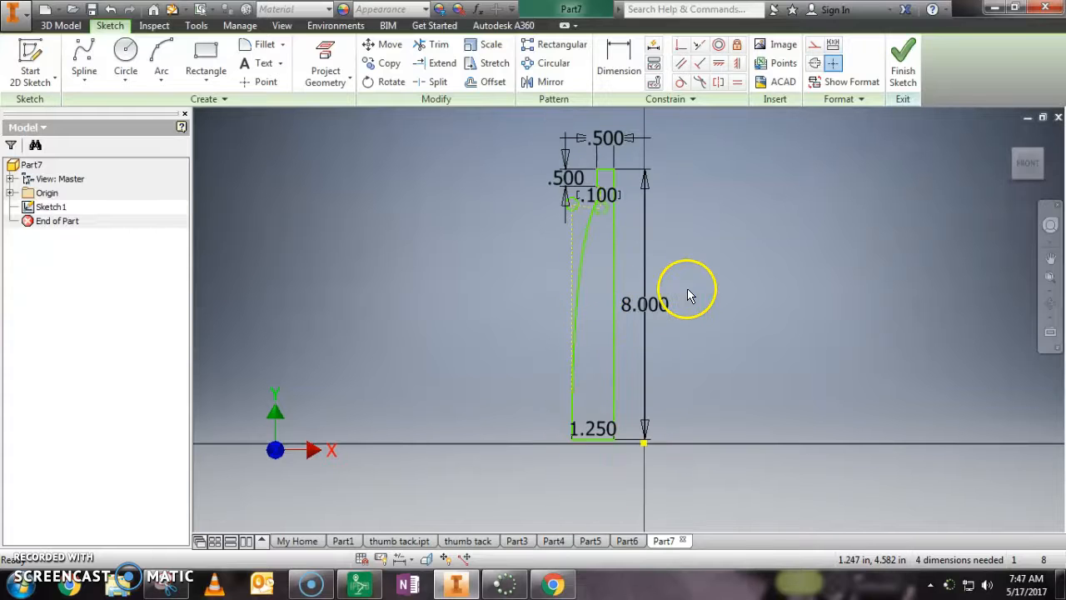
Undo the control vertex moves and the spline on the open side of the profile.
left_click(111, 11)
left_click(111, 12)
left_click(111, 11)
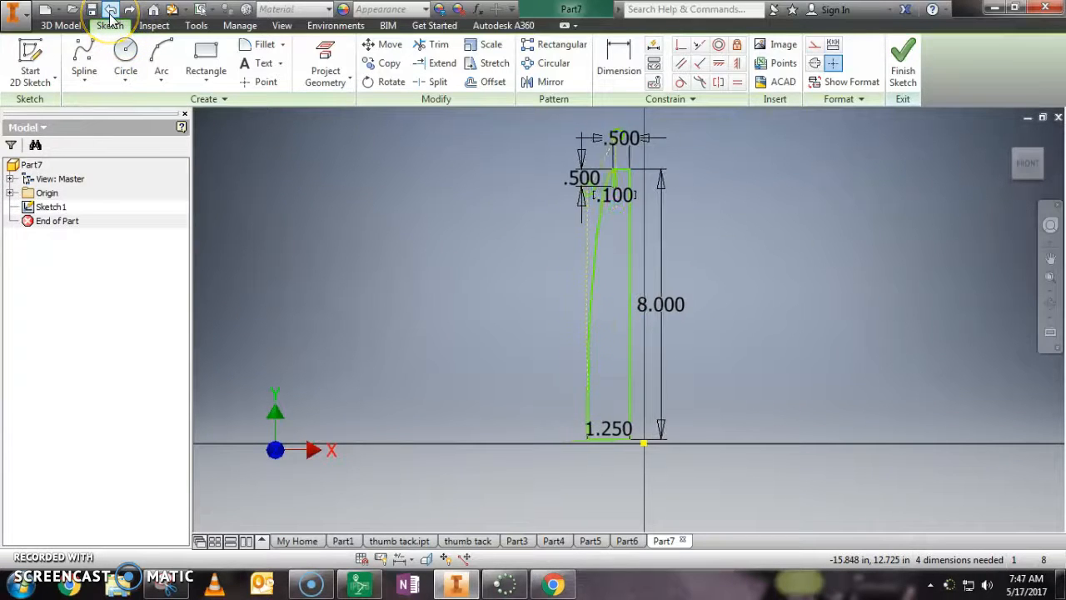
left_click(111, 11)
left_click(111, 12)
left_click(111, 12)
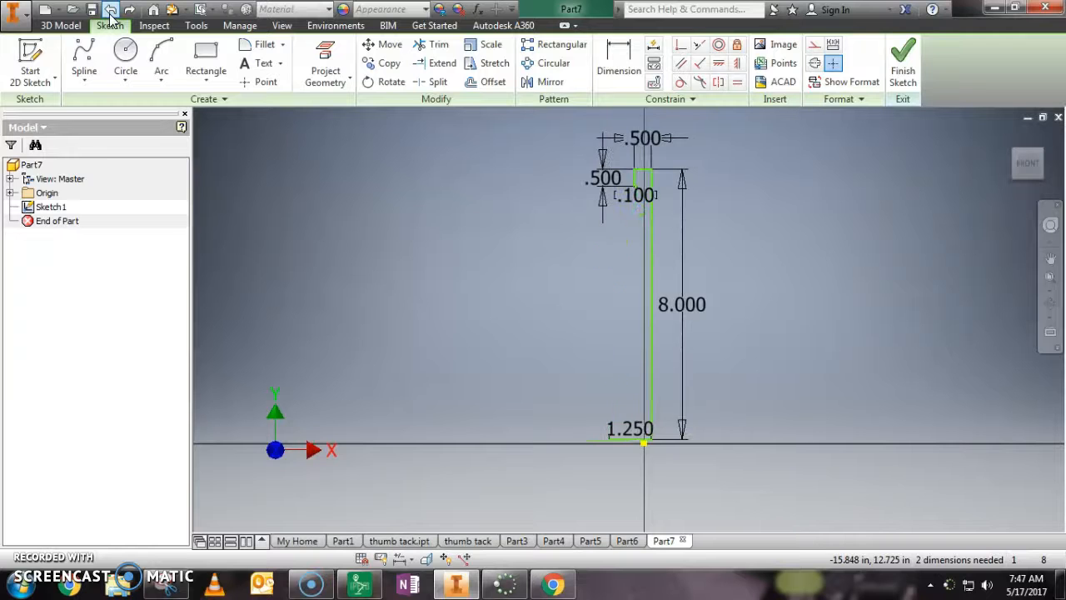
left_click(130, 10)
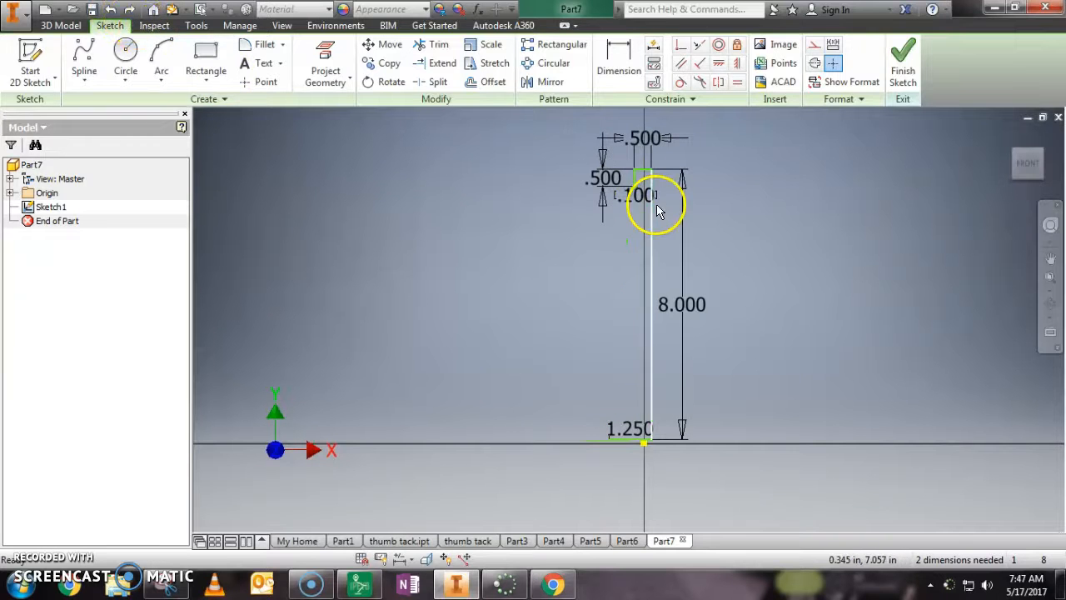
Draw a vertical line about 5.8 in long upward from the base's free end.
left_click(89, 79)
left_click(94, 105)
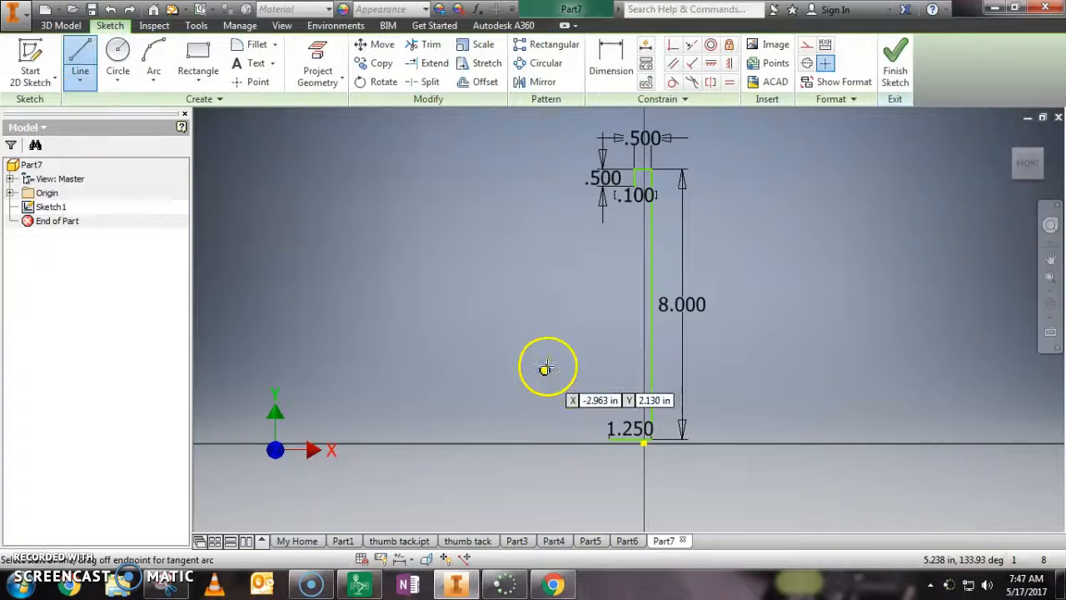
left_click(643, 443)
left_click(608, 439)
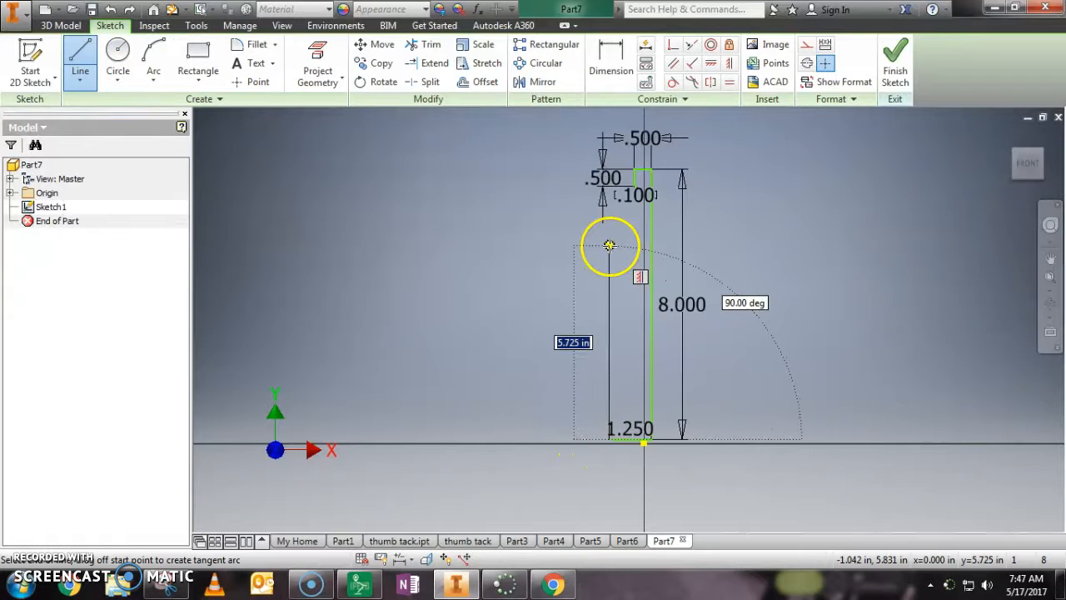
left_click(609, 241)
Close the profile with an outward-bulging three-point arc of about 1.88 in radius from the side line's upper end to the lip's inner step corner.
left_click(153, 53)
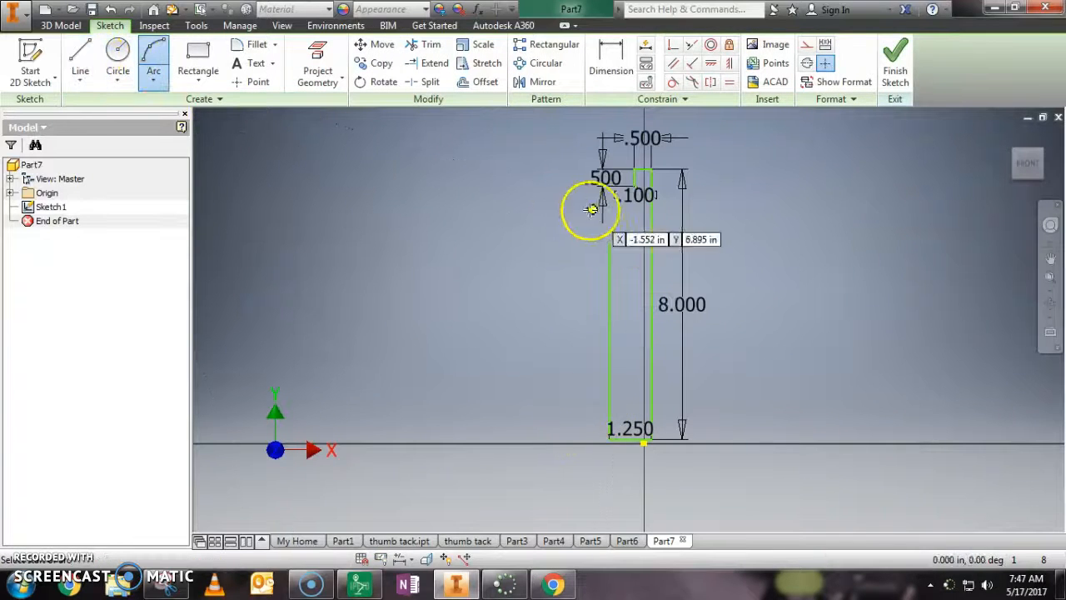
scroll(615, 221, "up", 2)
scroll(617, 221, "up", 2)
middle_click_drag(614, 258, 616, 317)
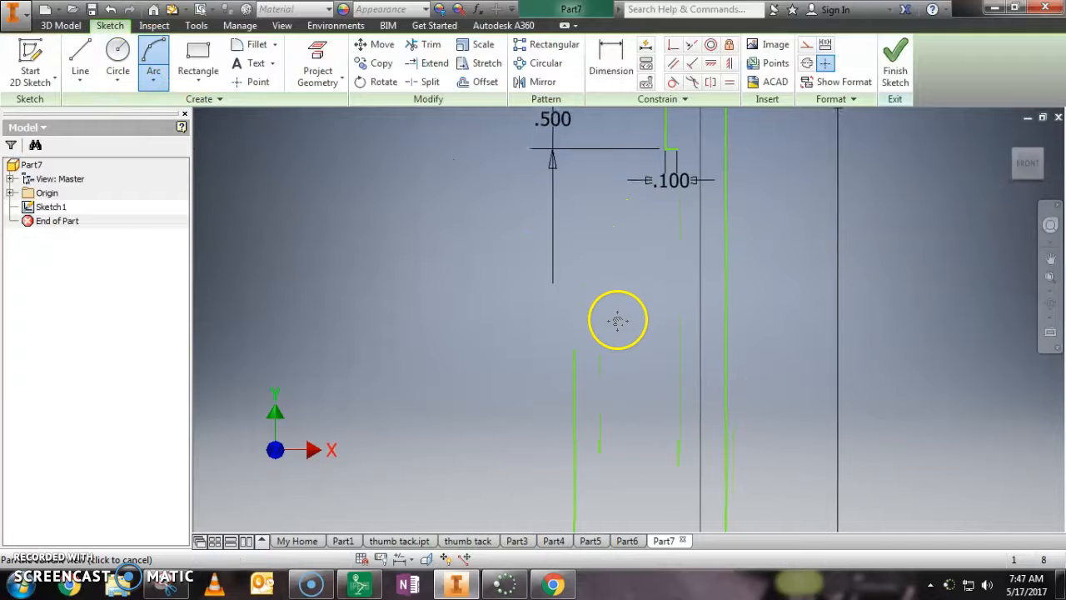
left_click(572, 360)
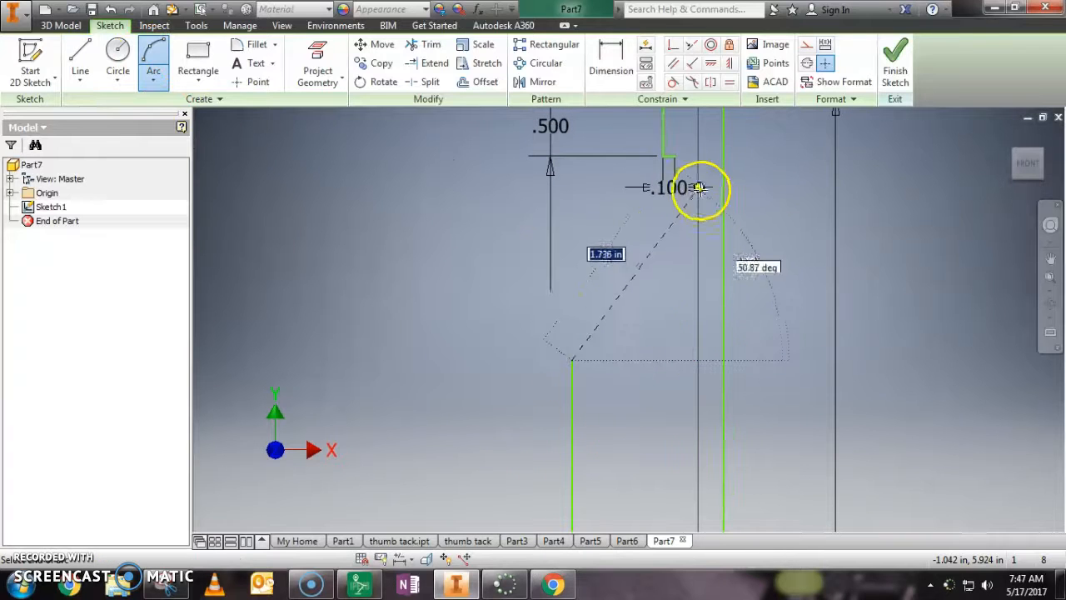
left_click(676, 156)
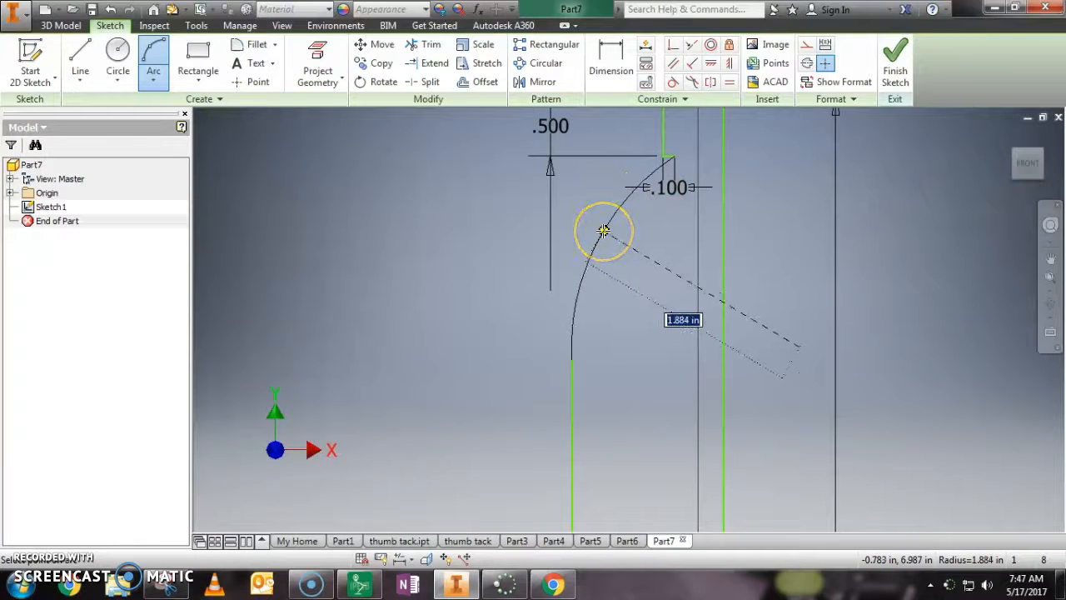
left_click(602, 231)
scroll(616, 275, "down", 3)
scroll(590, 302, "down", 3)
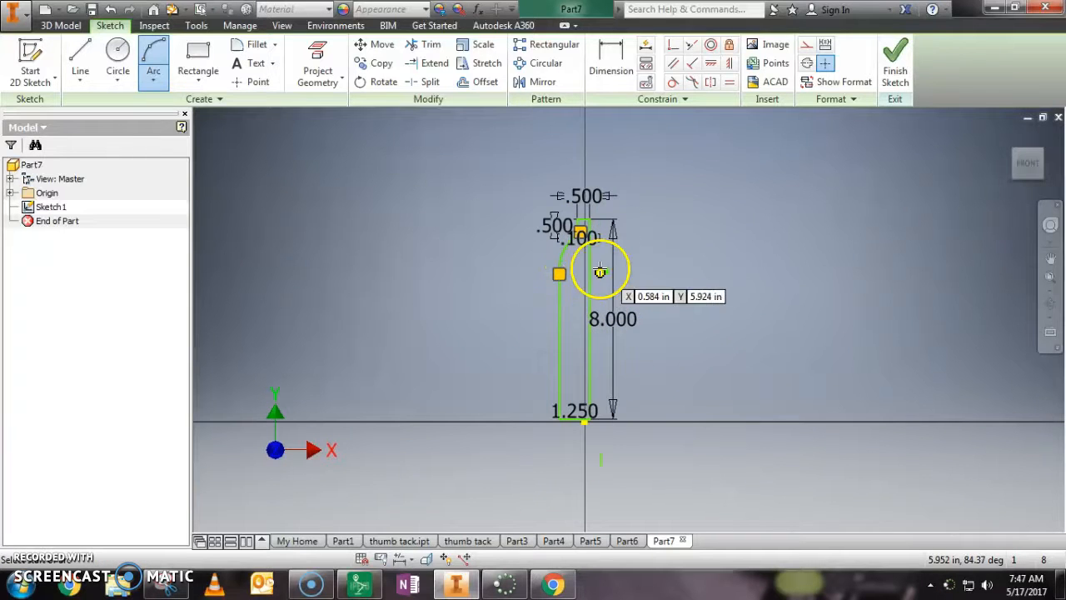
Finish the sketch and revolve the profile a full turn about its 8 in vertical edge.
left_click(895, 75)
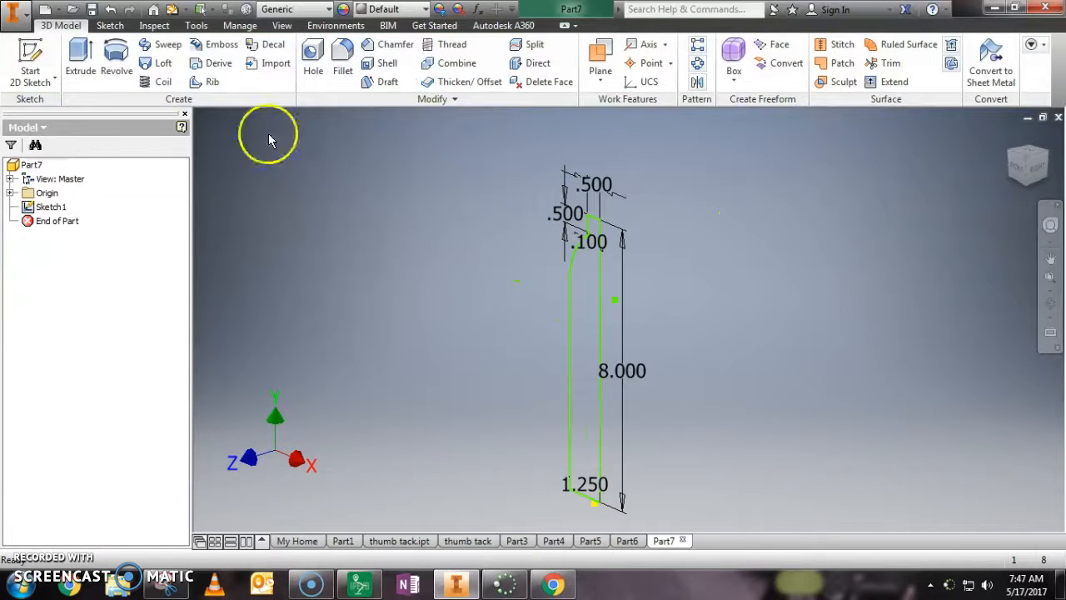
left_click(117, 66)
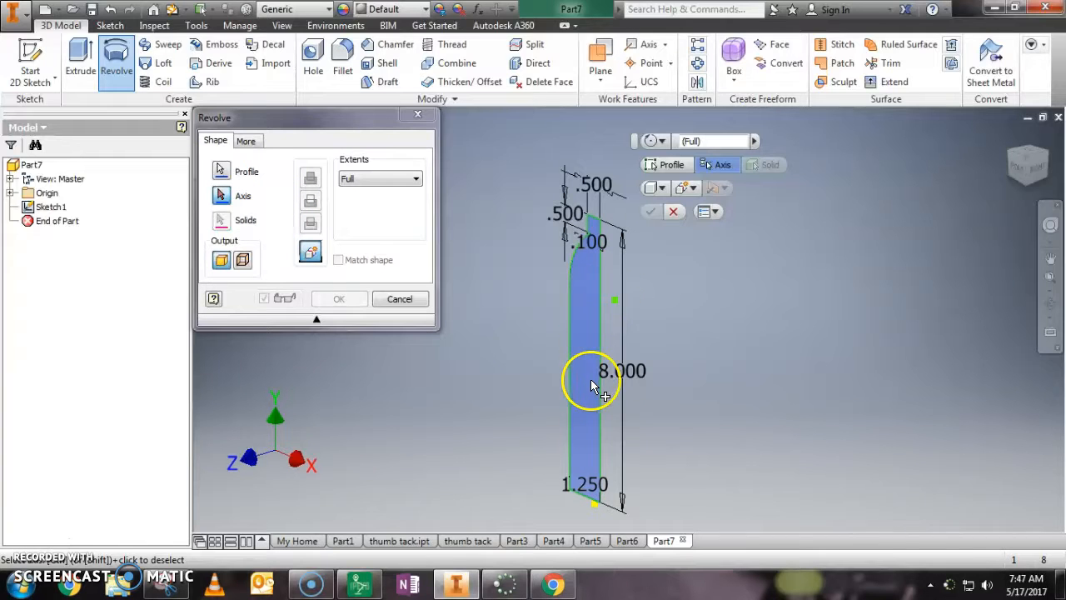
left_click(601, 337)
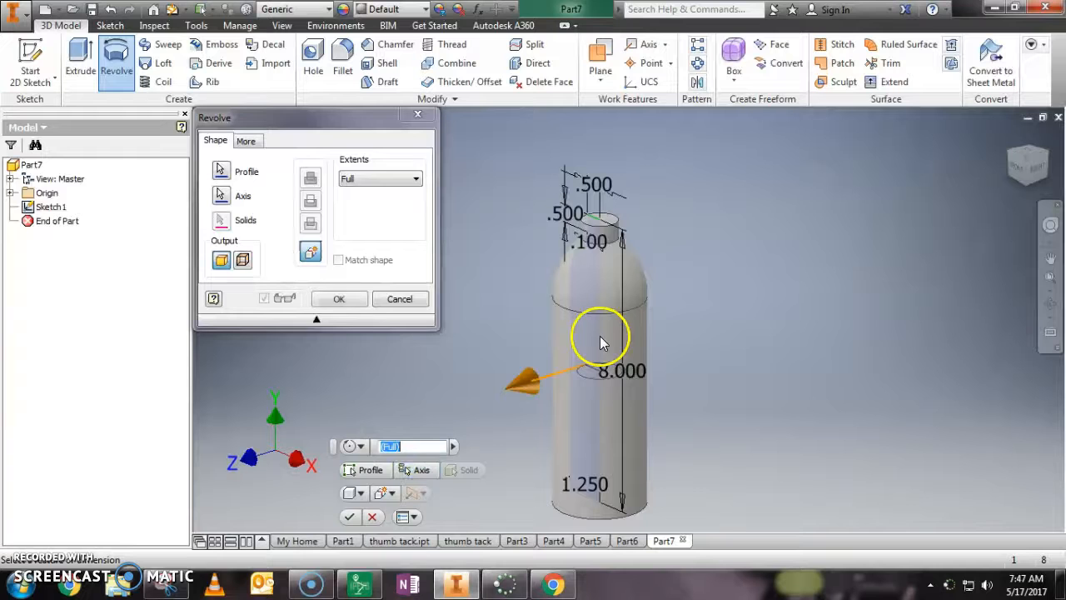
left_click(345, 298)
middle_click_drag(613, 352, 641, 267, "shift")
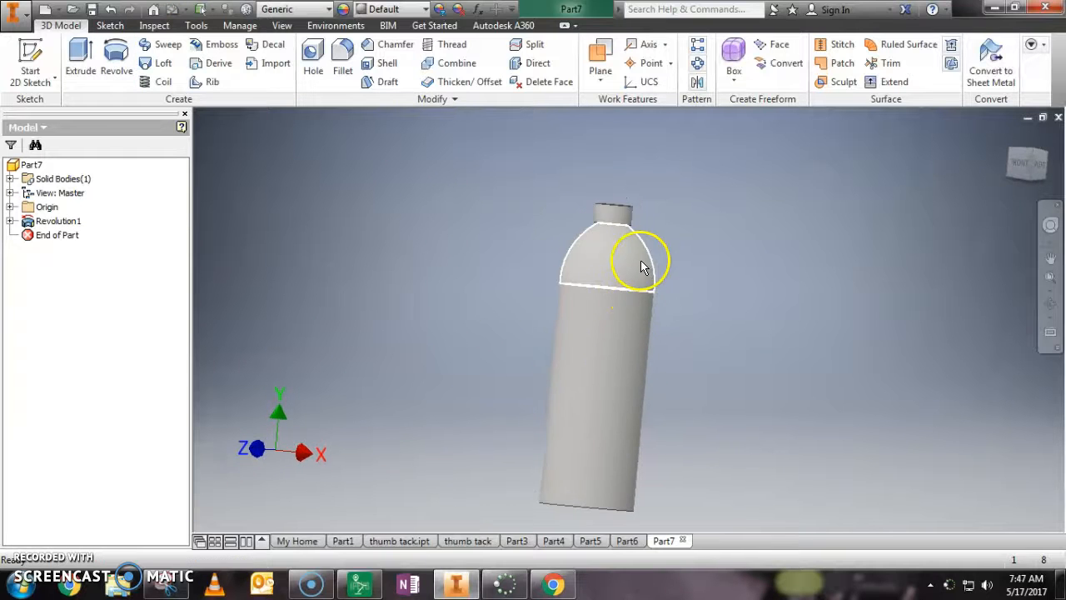
scroll(637, 250, "up", 5)
scroll(574, 183, "down", 5)
scroll(558, 162, "up", 5)
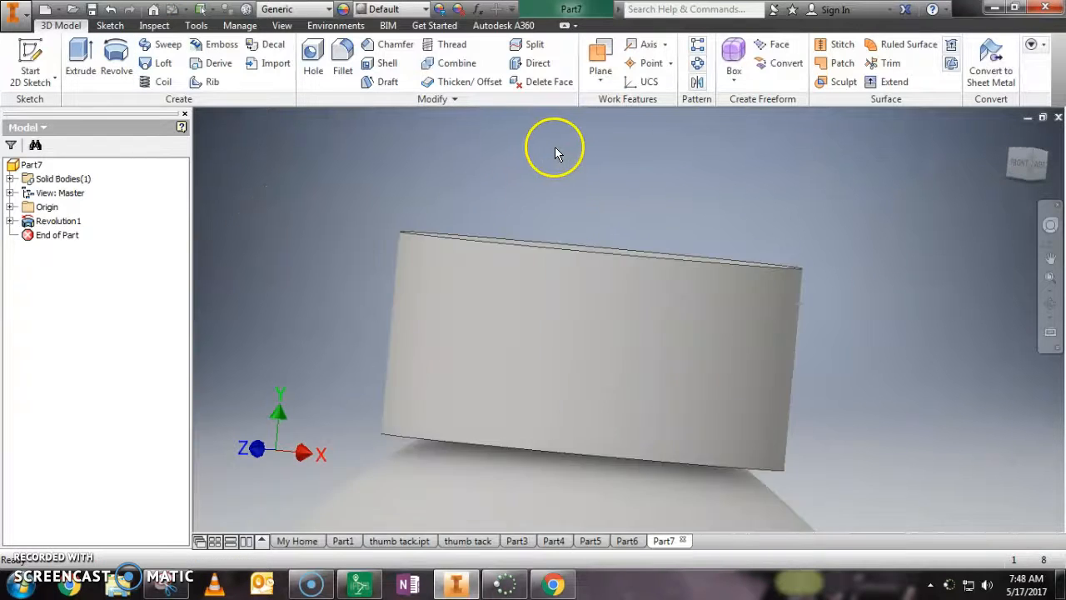
middle_click_drag(594, 408, 621, 315)
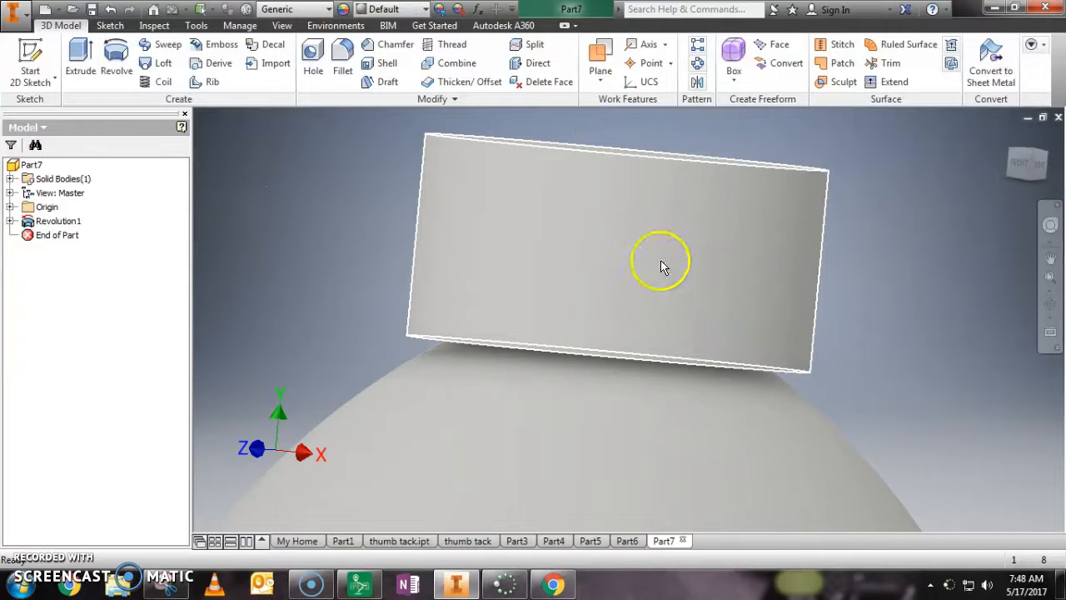
scroll(648, 258, "down", 5)
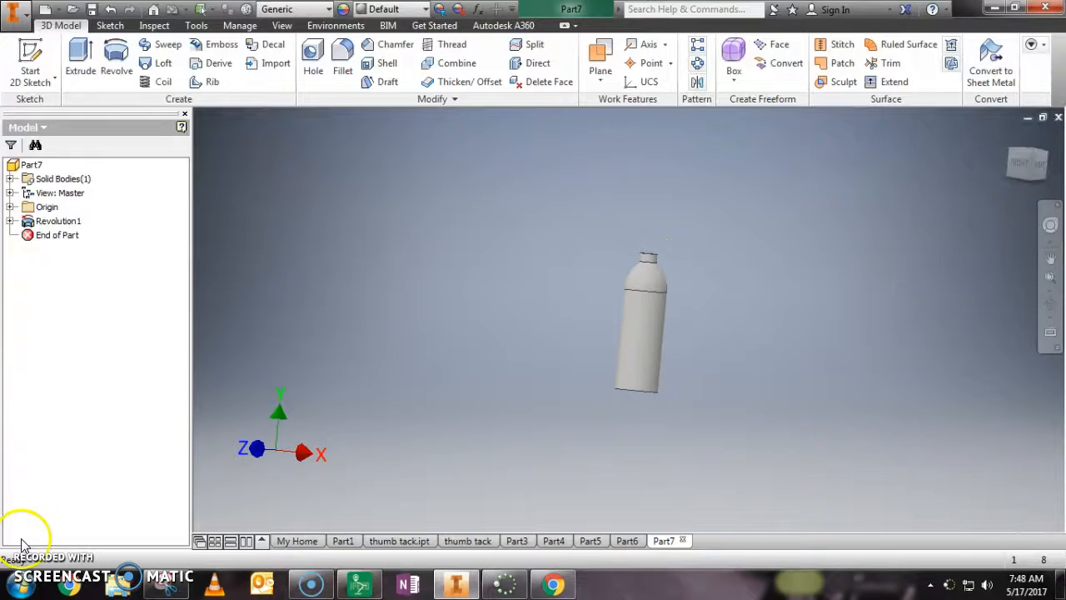